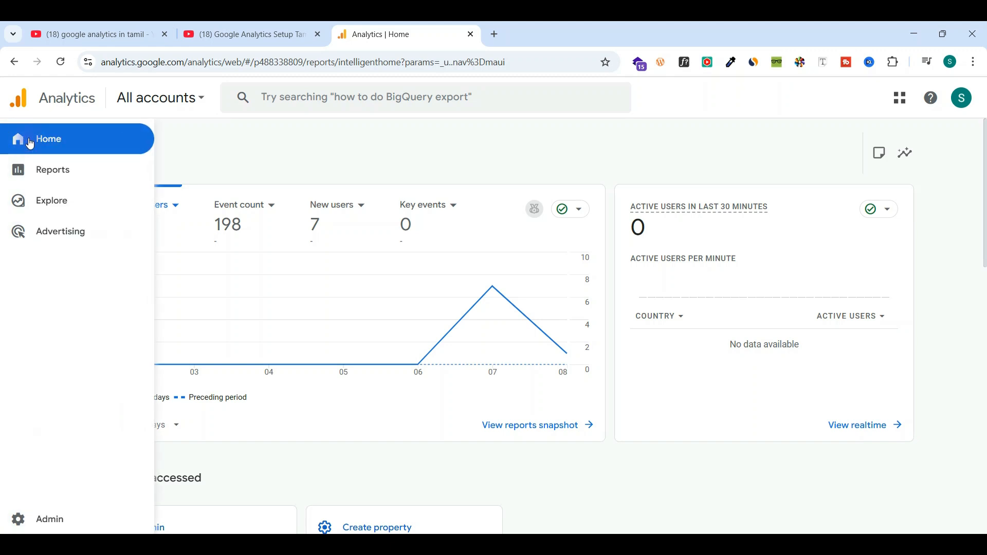
# - Open the Admin settings and start creating a new Analytics account
pyautogui.click(37, 143)
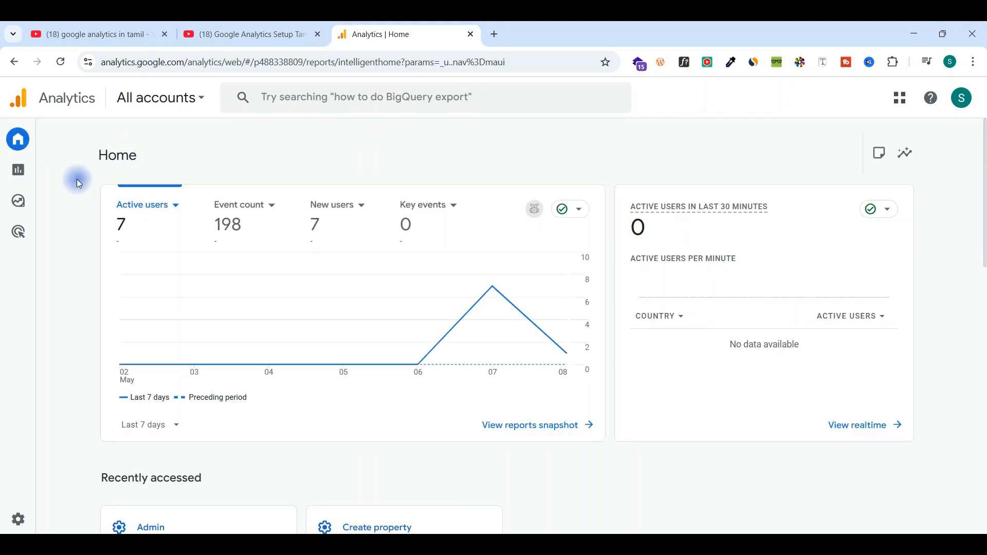
pyautogui.moveTo(13, 488)
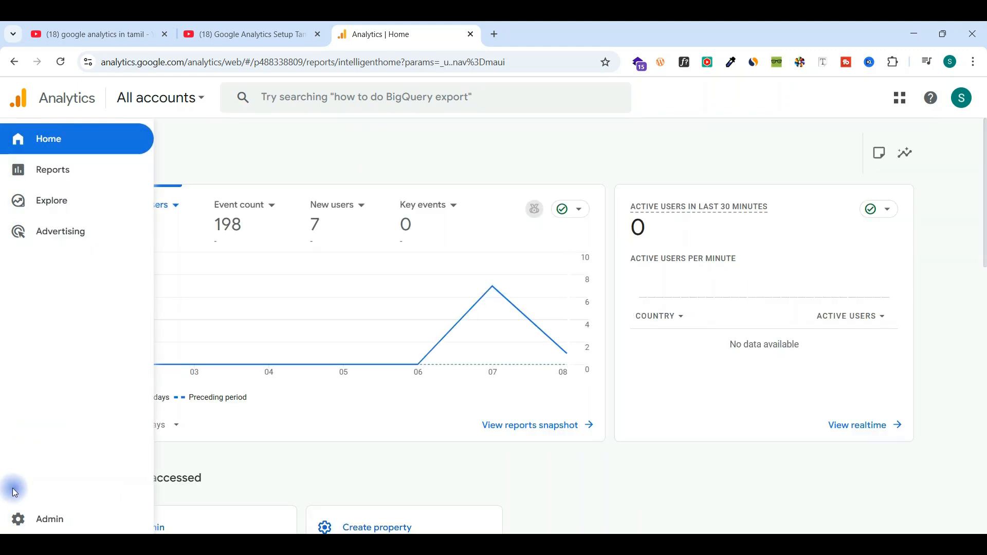
pyautogui.click(28, 522)
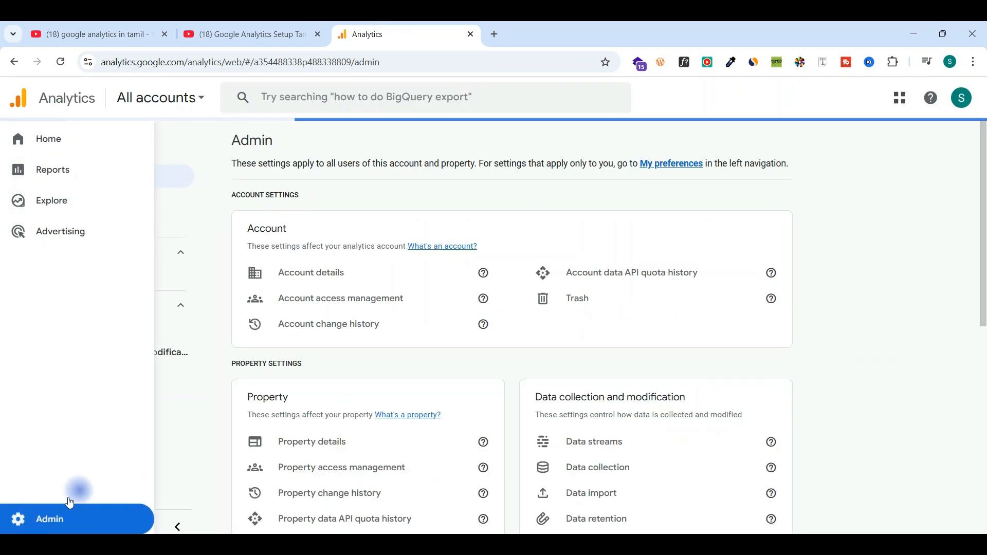
pyautogui.click(120, 140)
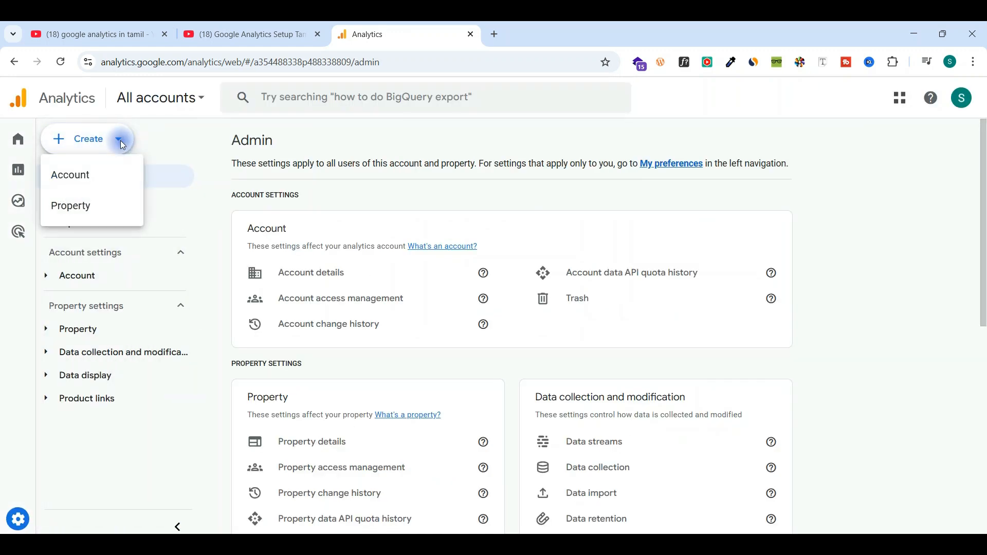
pyautogui.click(85, 176)
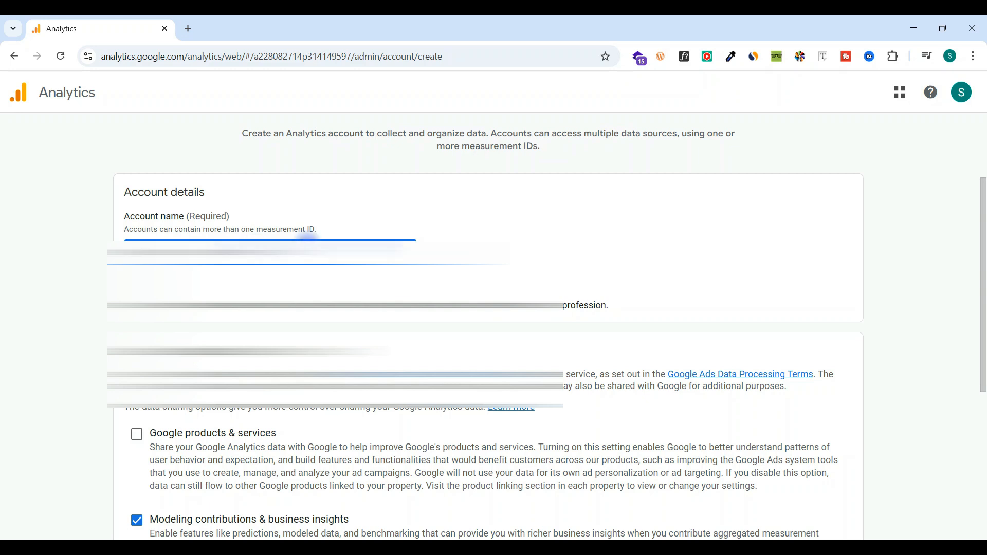
# - Accept the data sharing settings for the M2M Packaging Solution account and continue to property creation
pyautogui.scroll(-3, 455, 283)
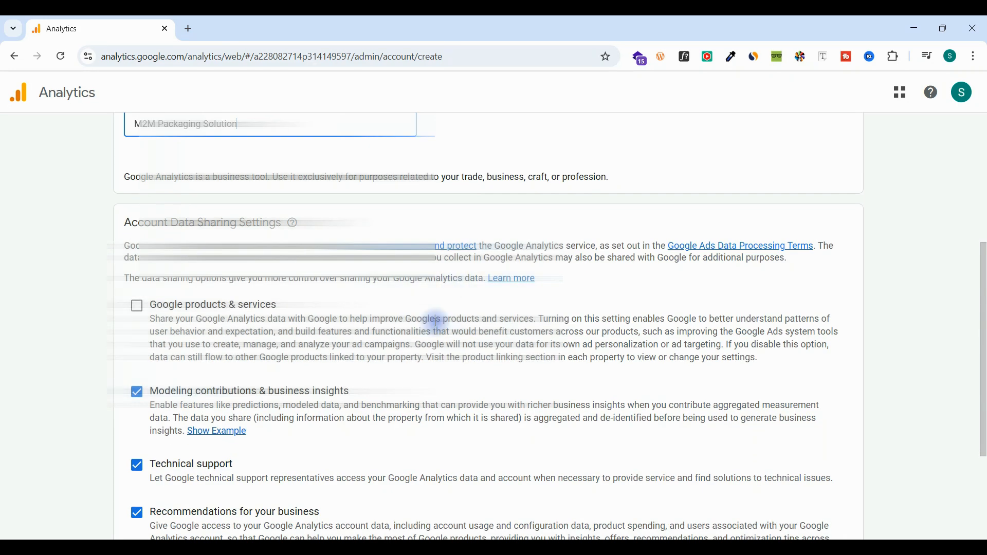
pyautogui.scroll(-3, 436, 322)
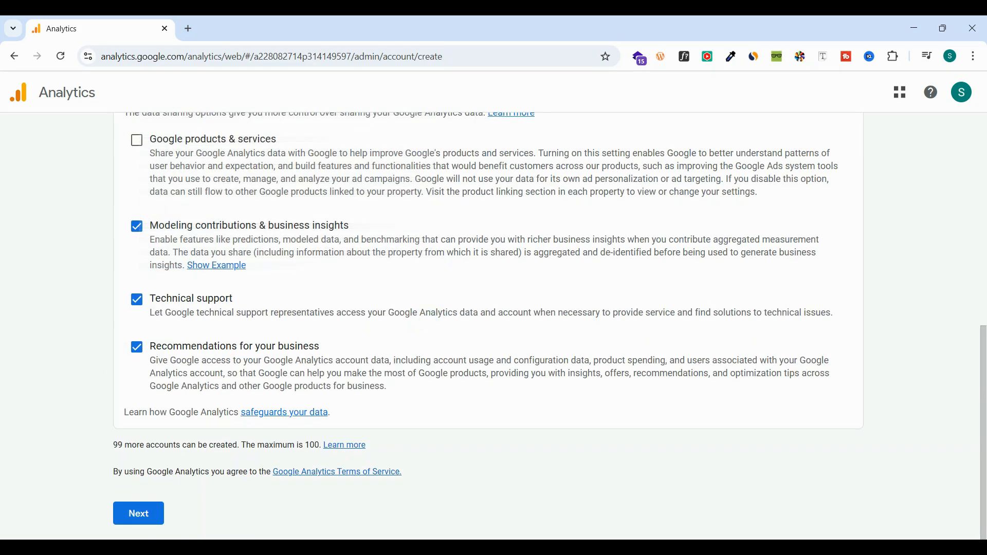
pyautogui.click(147, 513)
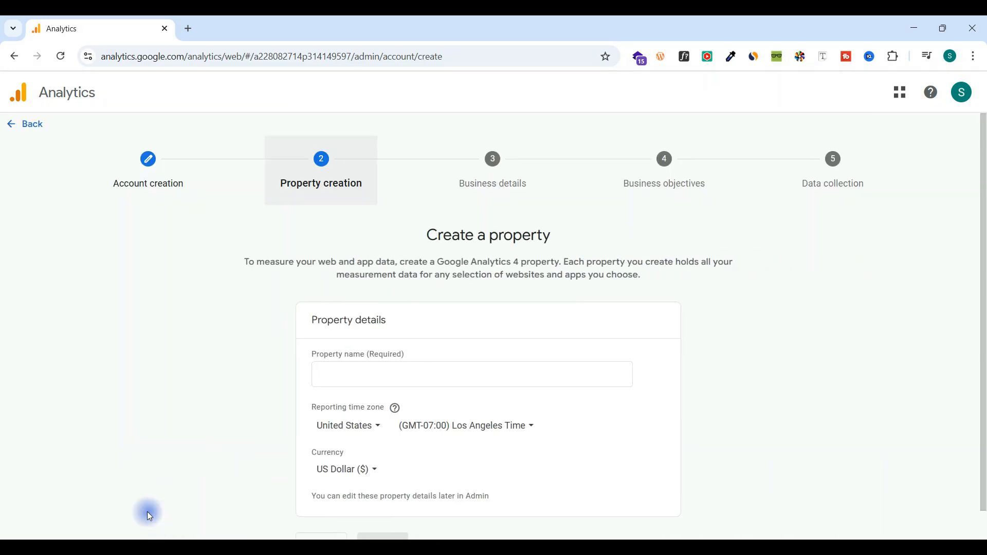
# - Paste the business name as the property name and set the reporting time zone country to India
pyautogui.scroll(-1, 264, 355)
pyautogui.click(342, 345)
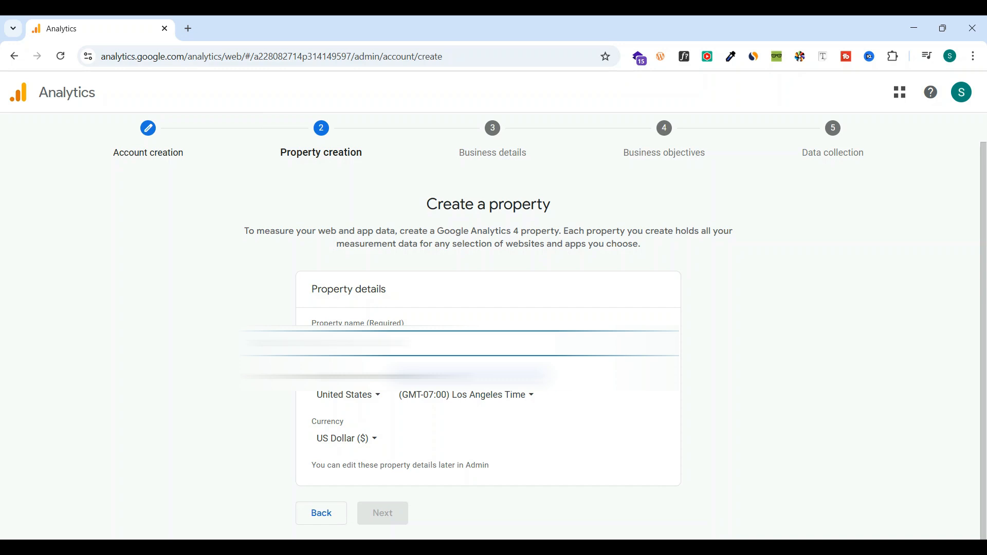
pyautogui.hotkey('ctrl', 'v')
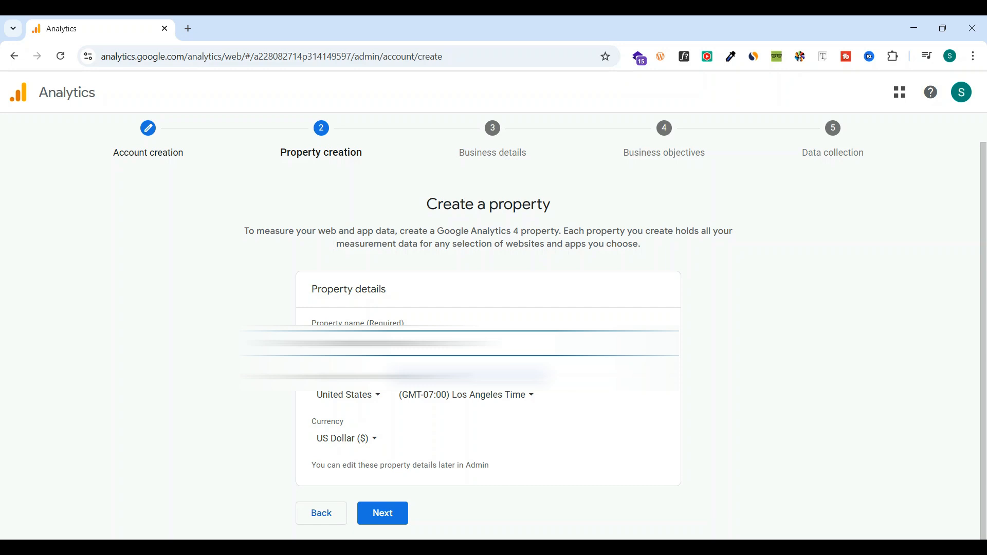
pyautogui.click(377, 397)
pyautogui.write('id')
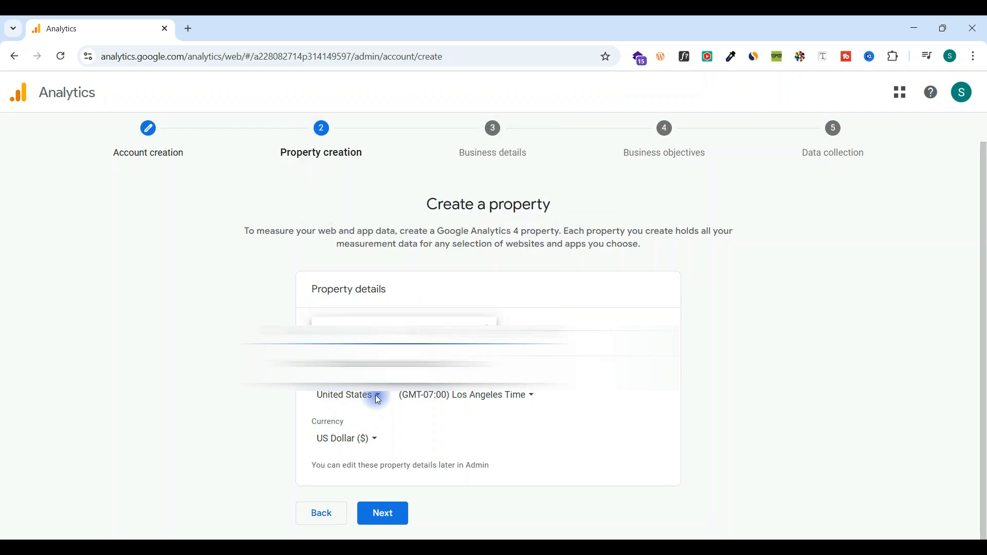
pyautogui.write('ndia')
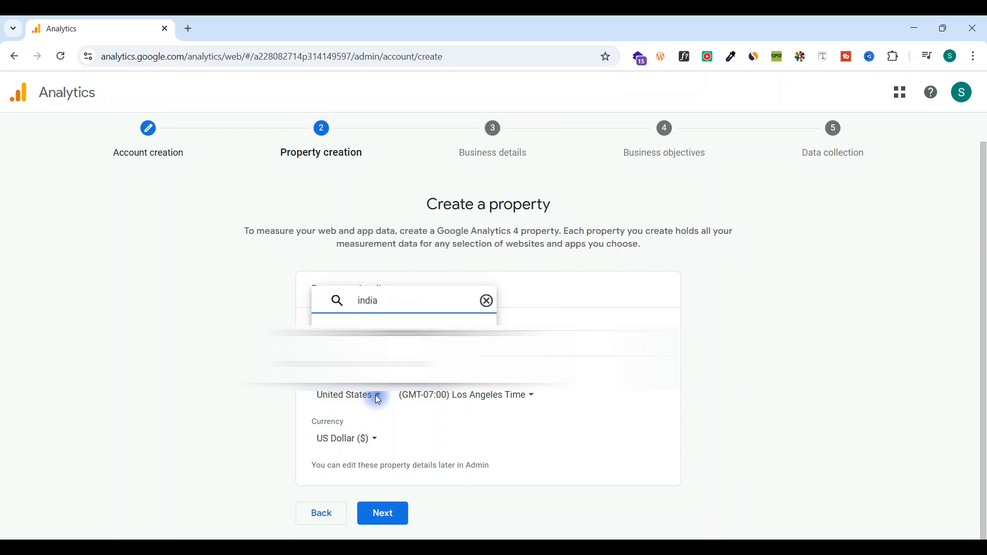
pyautogui.click(368, 366)
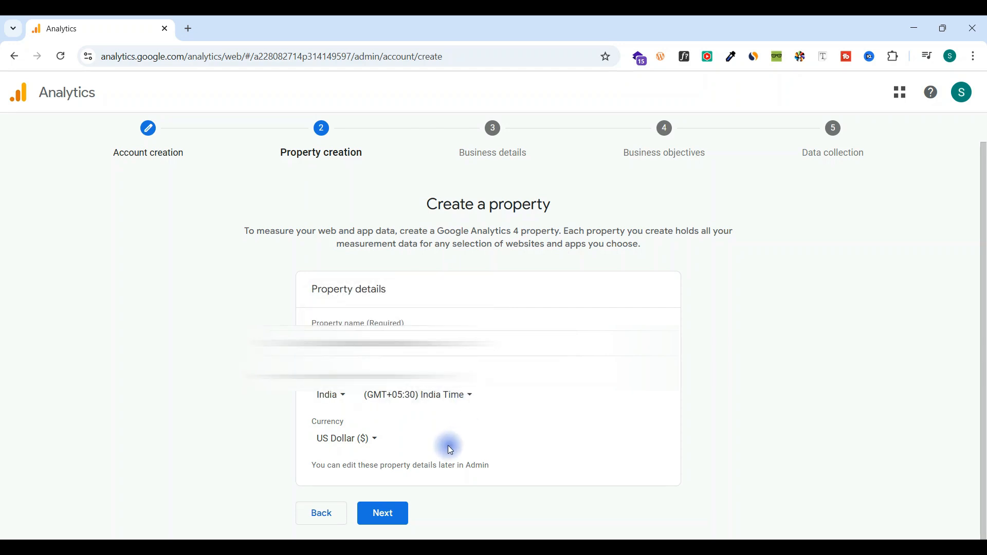
# - Set the property's currency to Indian Rupee (₹) and continue to the business details
pyautogui.click(379, 442)
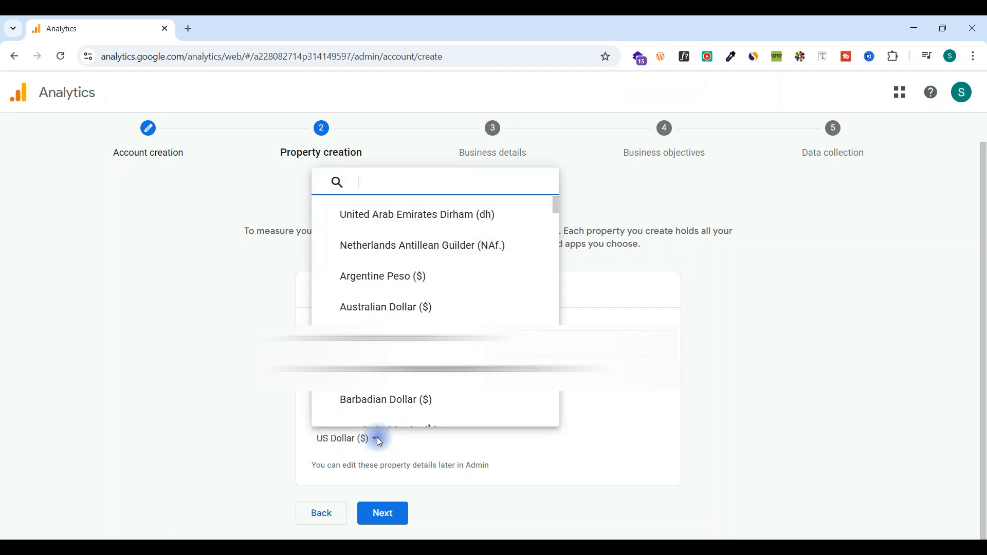
pyautogui.write('inr')
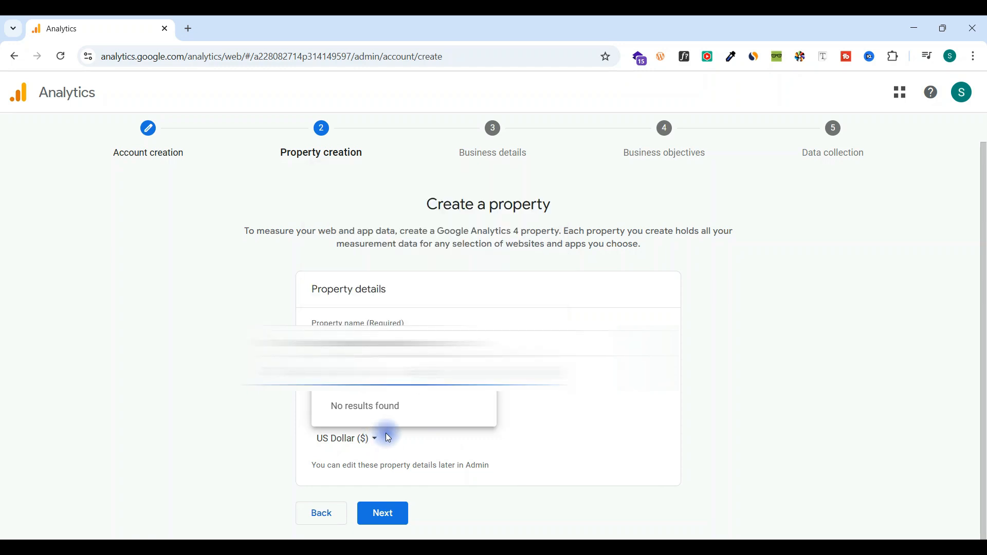
pyautogui.press('BackSpace')
pyautogui.press('BackSpace')
pyautogui.write('ndian')
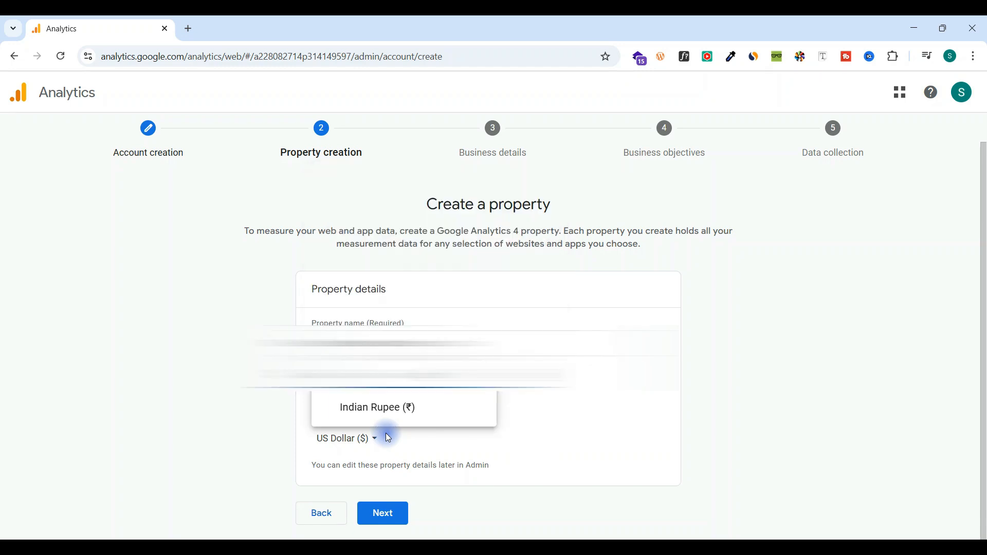
pyautogui.click(391, 407)
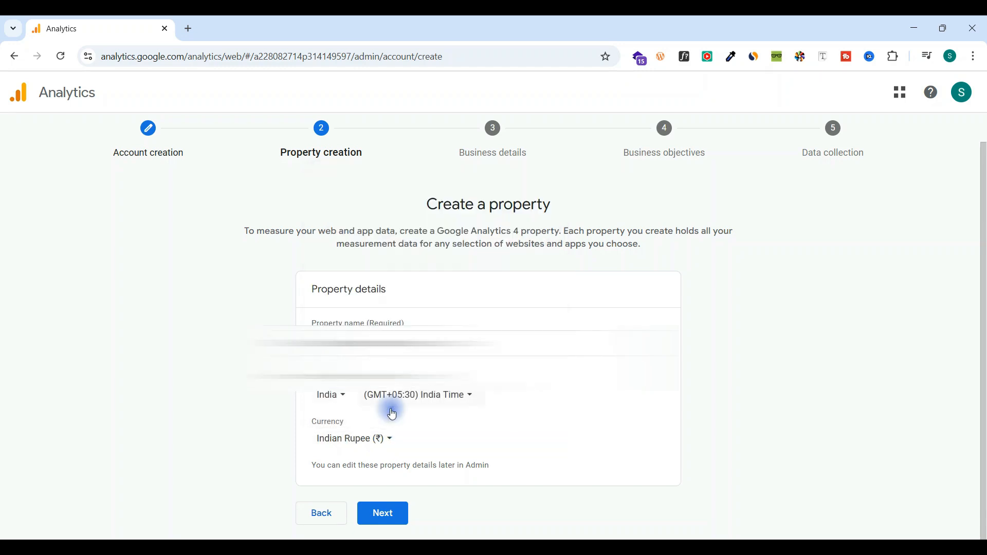
pyautogui.click(395, 516)
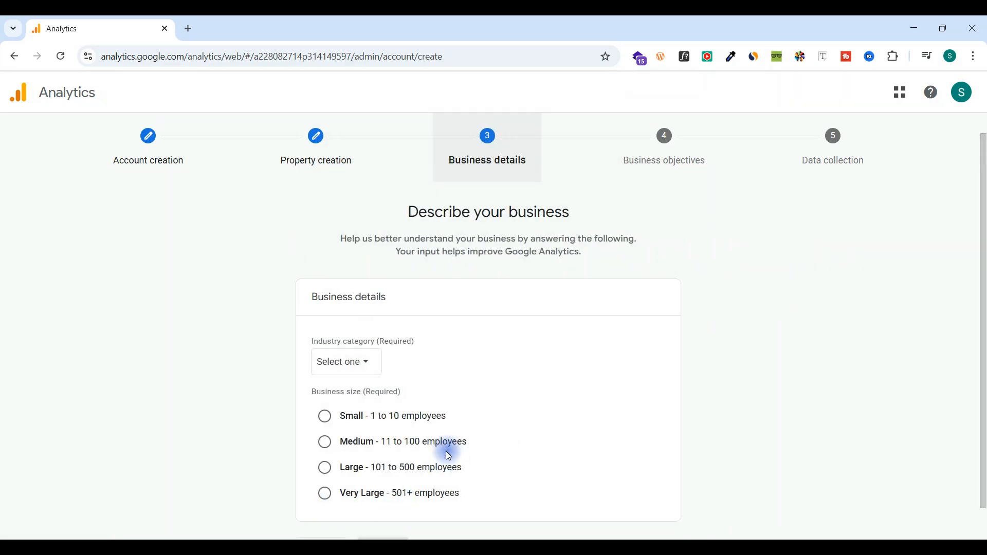
# - Set the industry category to Business & Industrial and the business size to Small, and continue to the business objectives
pyautogui.scroll(-1, 713, 325)
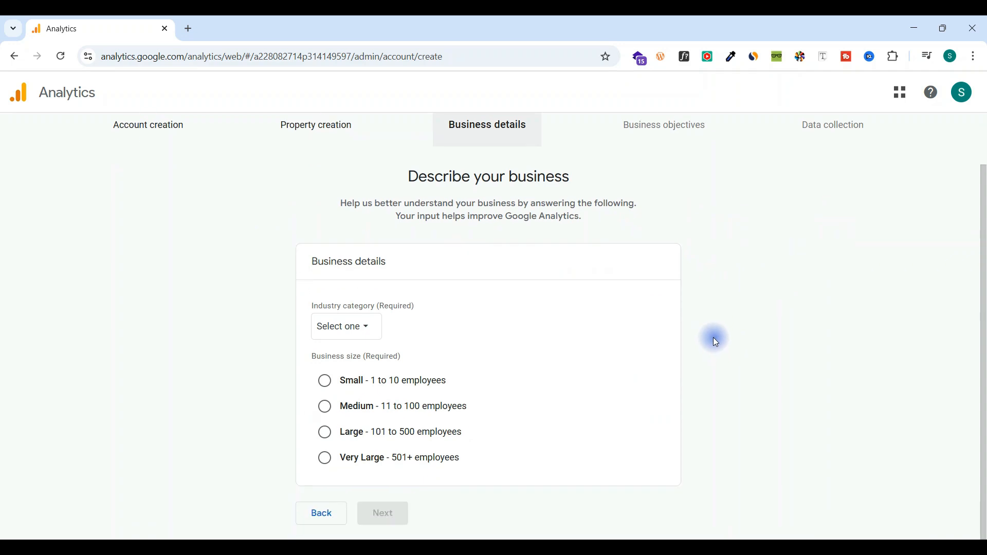
pyautogui.click(354, 327)
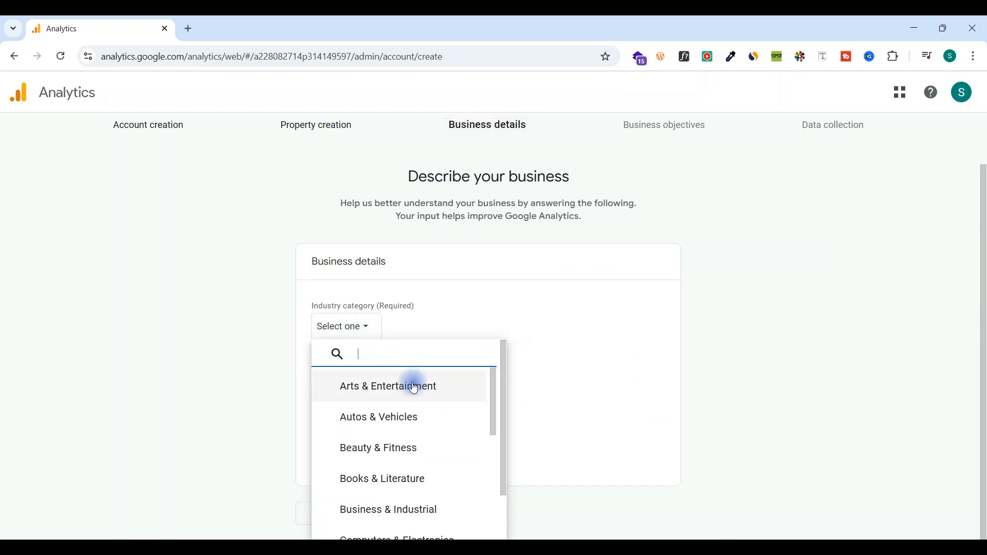
pyautogui.scroll(-2, 419, 385)
pyautogui.scroll(-4, 425, 396)
pyautogui.scroll(-4, 427, 400)
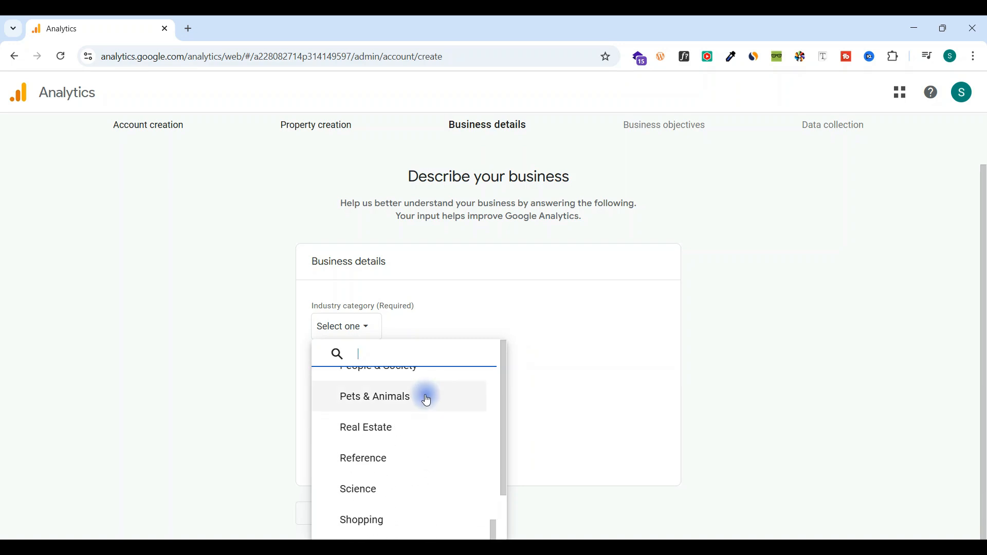
pyautogui.scroll(-1, 425, 399)
pyautogui.scroll(-2, 384, 481)
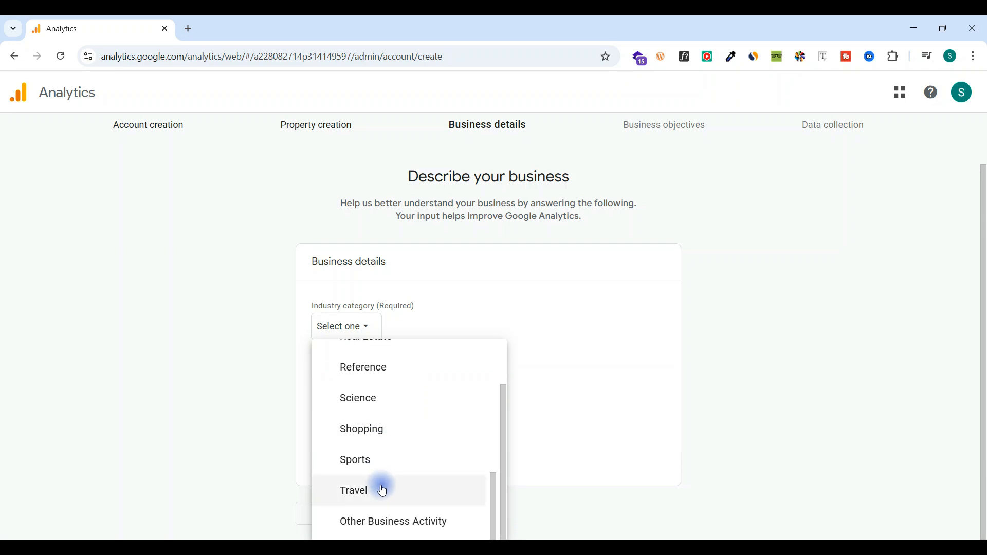
pyautogui.scroll(4, 397, 502)
pyautogui.scroll(2, 400, 478)
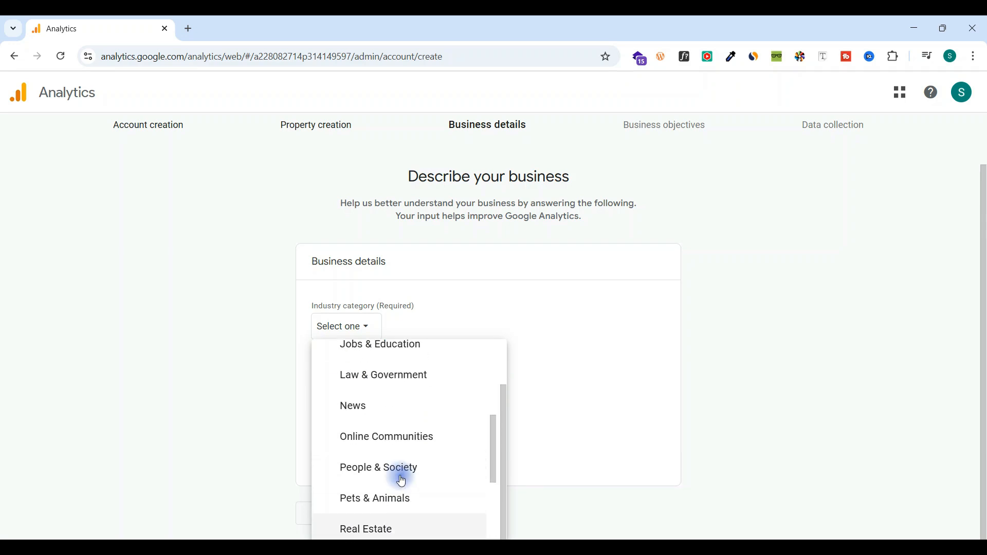
pyautogui.scroll(2, 402, 442)
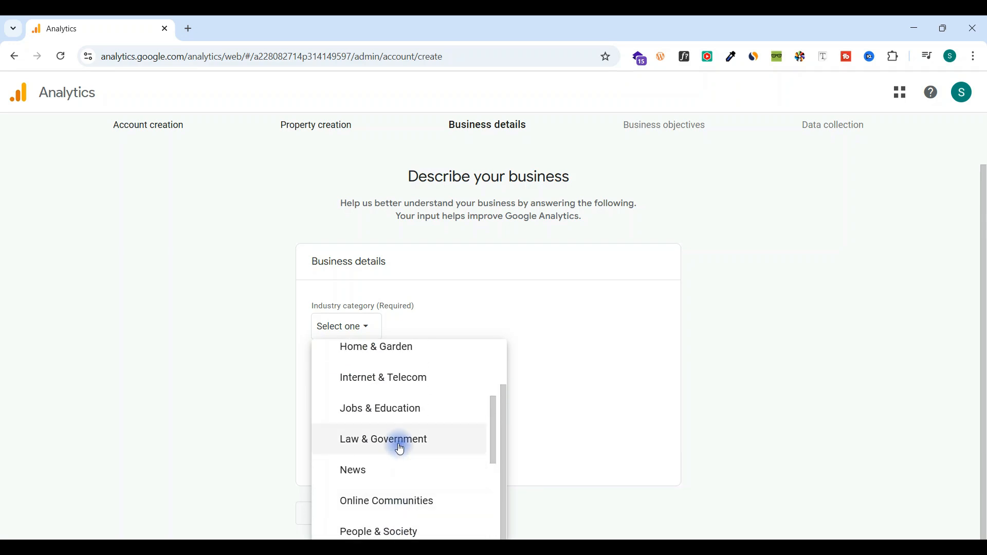
pyautogui.scroll(4, 400, 448)
pyautogui.scroll(2, 400, 448)
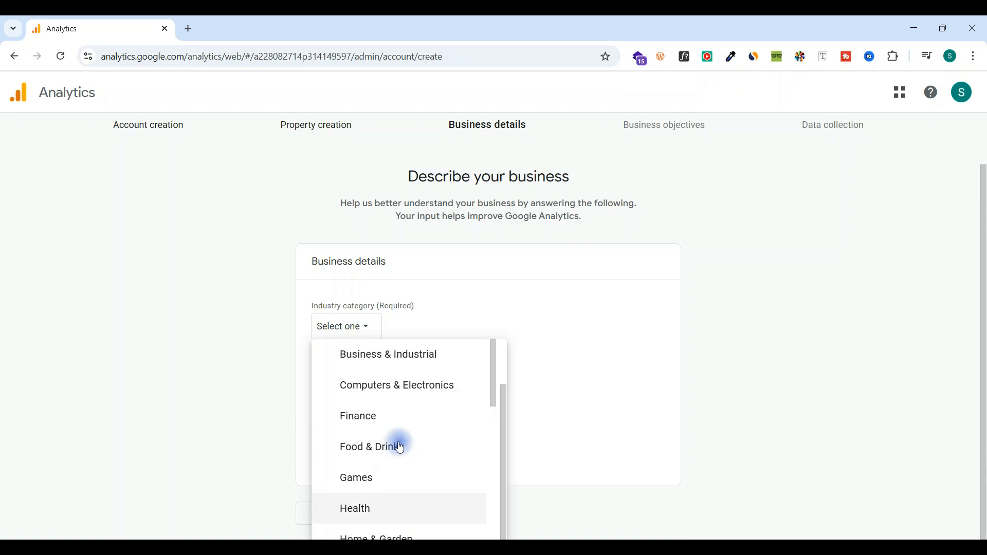
pyautogui.scroll(3, 400, 455)
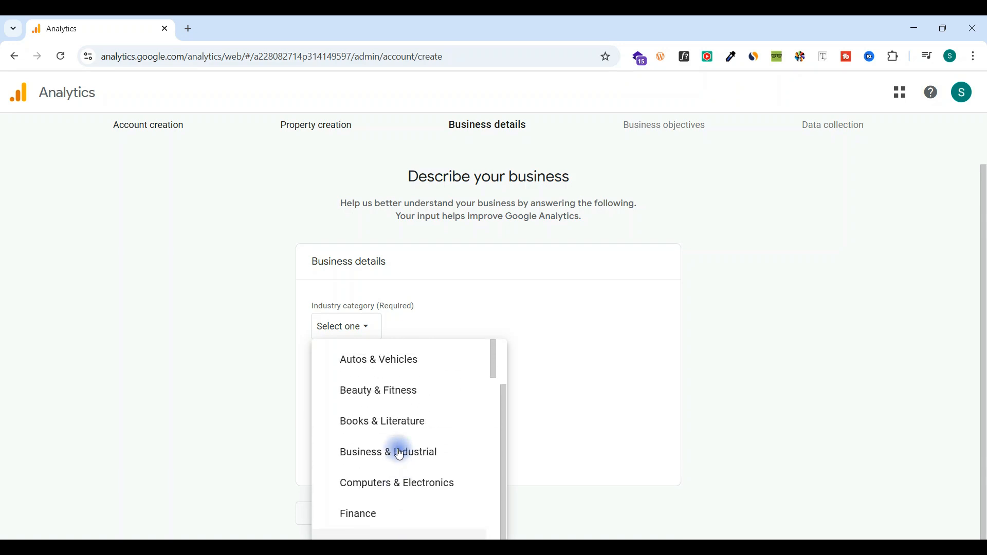
pyautogui.click(419, 467)
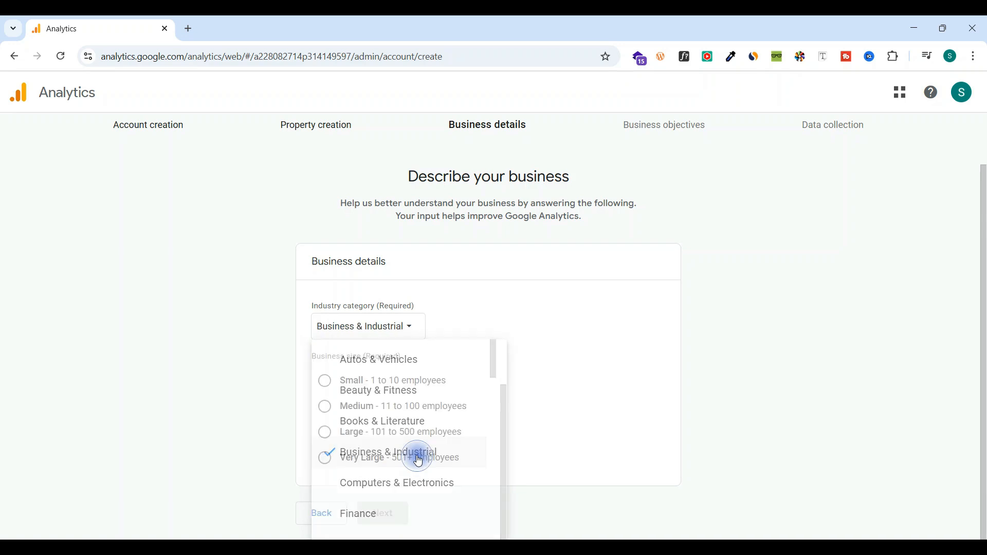
pyautogui.click(411, 385)
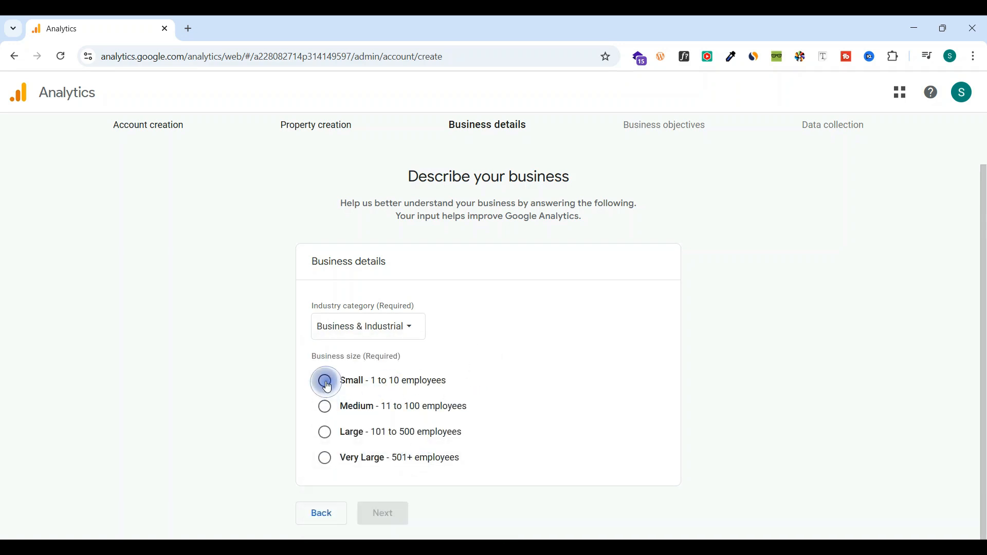
pyautogui.click(397, 513)
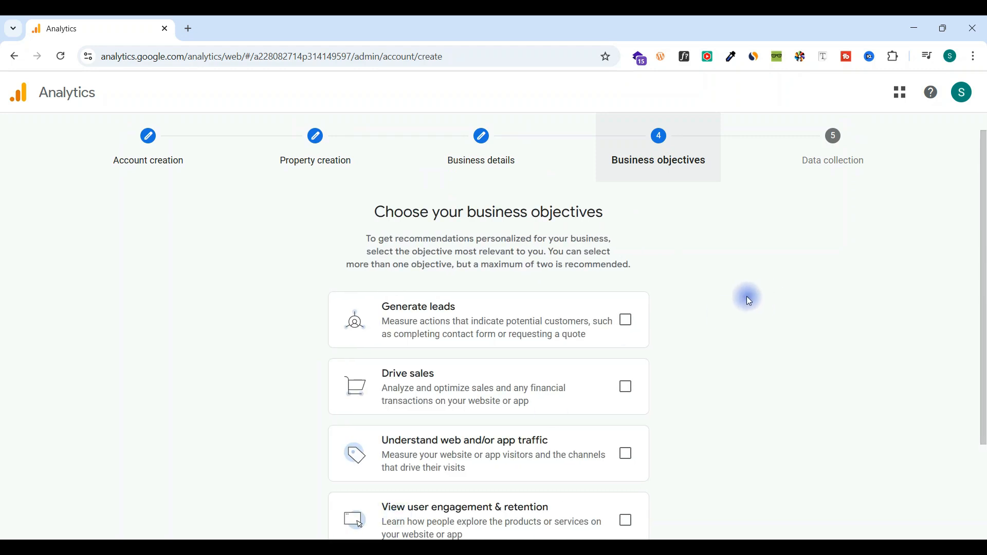
# - Select the objectives Generate leads, Drive sales, Understand web and/or app traffic, and View user engagement & retention
pyautogui.scroll(-3, 746, 303)
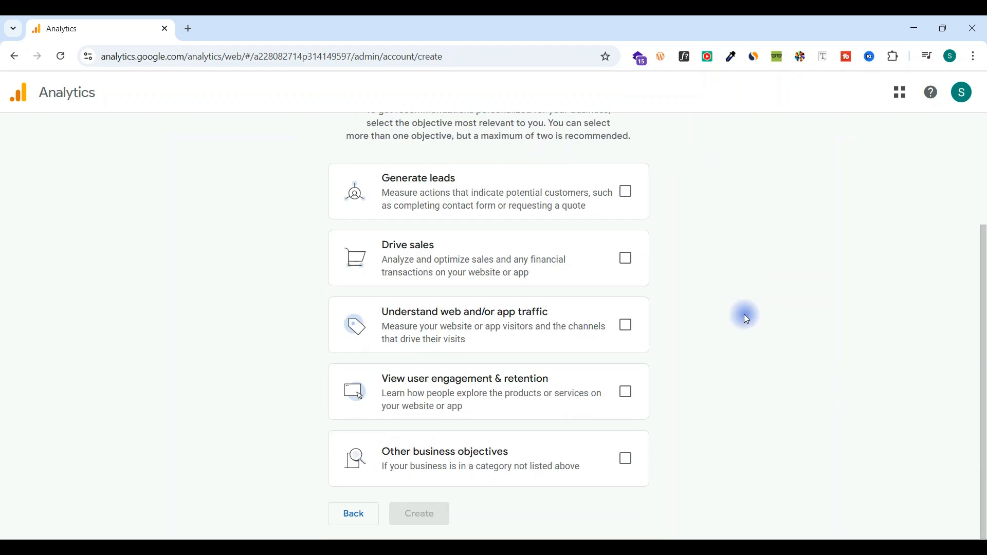
pyautogui.click(626, 191)
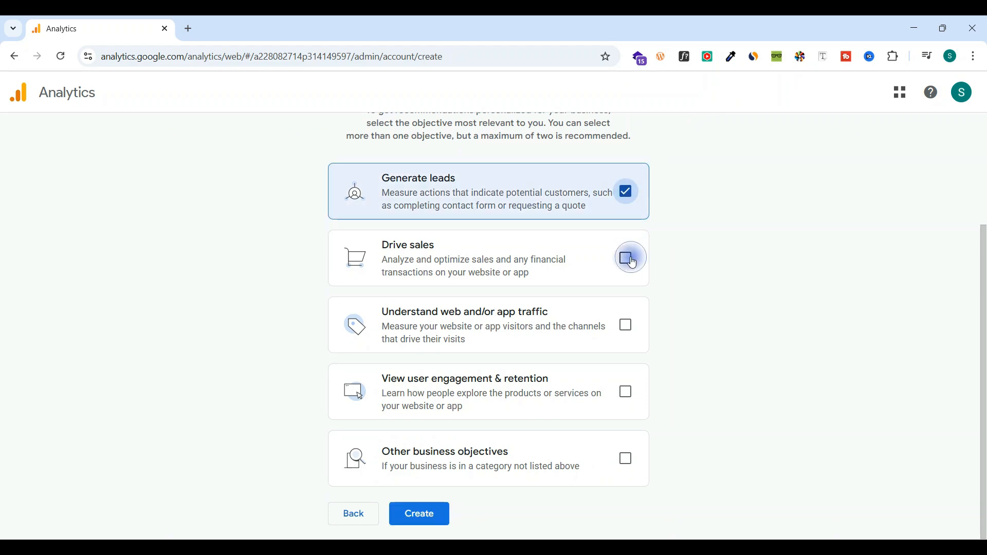
pyautogui.click(635, 263)
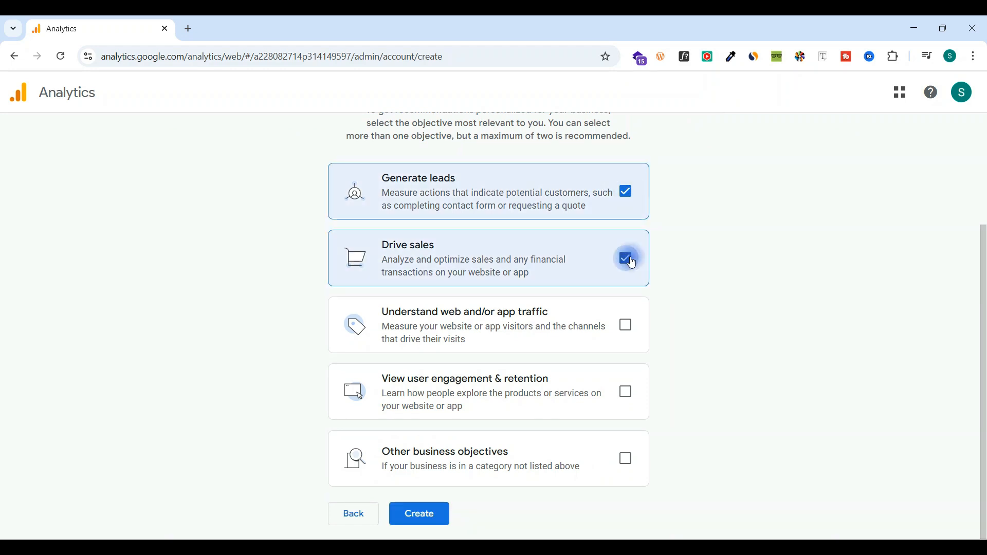
pyautogui.click(631, 327)
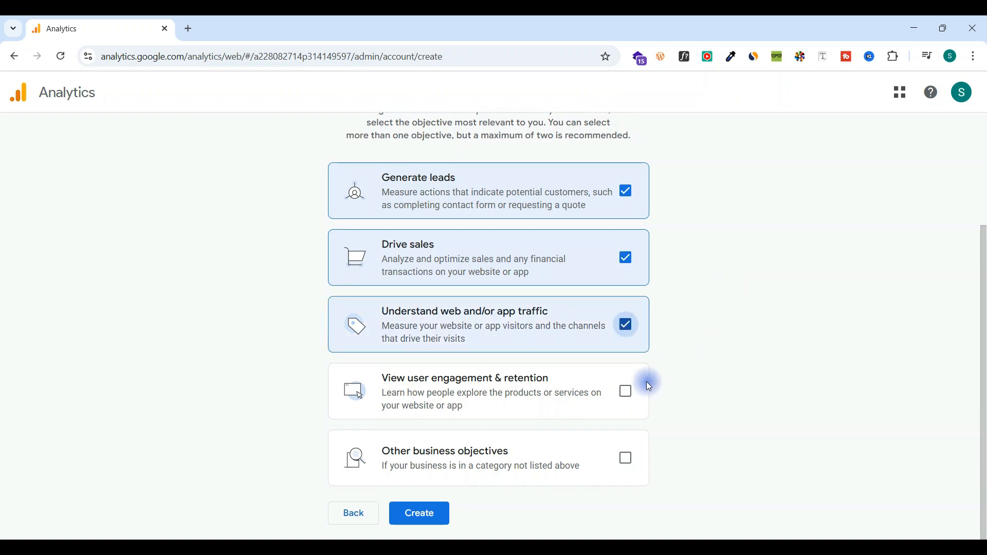
pyautogui.click(634, 396)
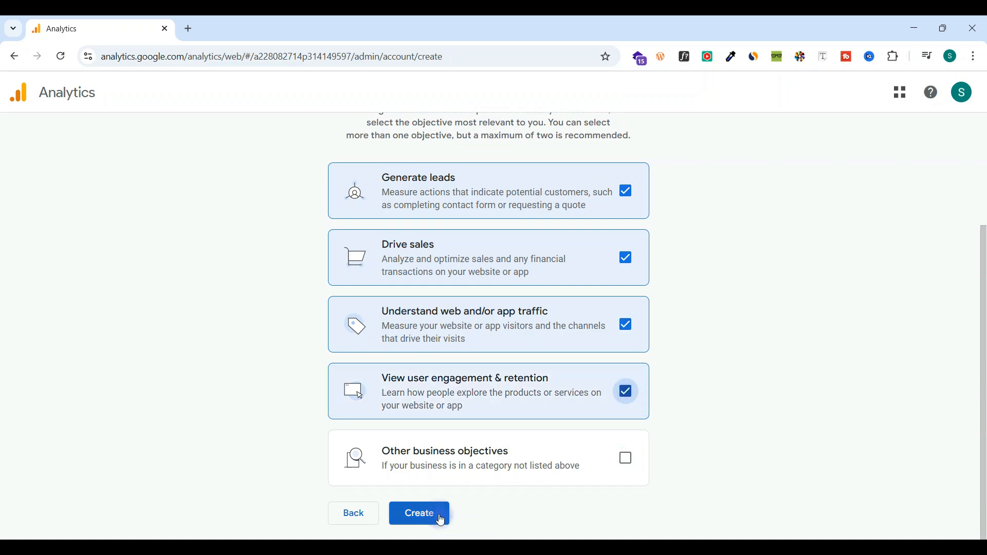
pyautogui.scroll(3, 792, 289)
pyautogui.scroll(-3, 735, 349)
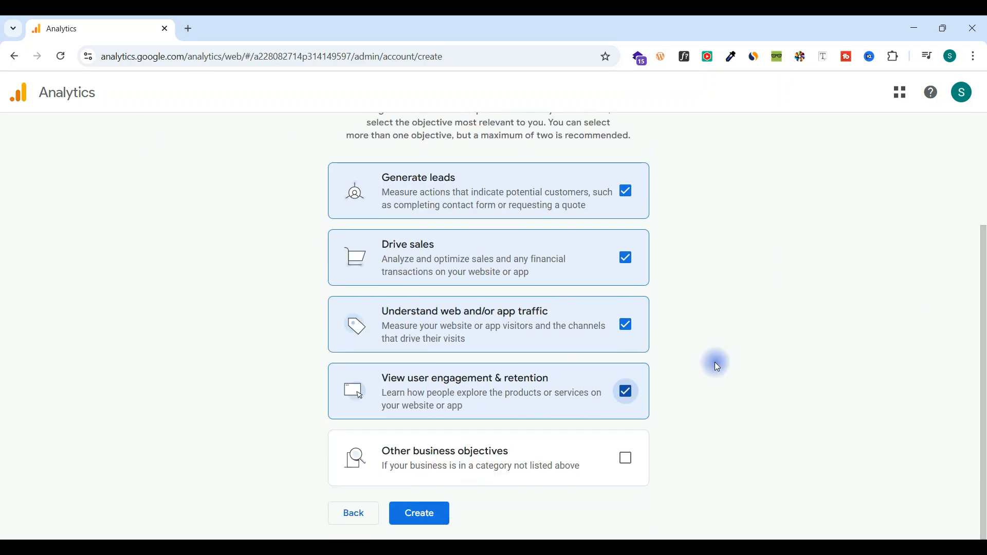
# - Create the account with the selected objectives and set the Terms of Service country to India
pyautogui.click(434, 512)
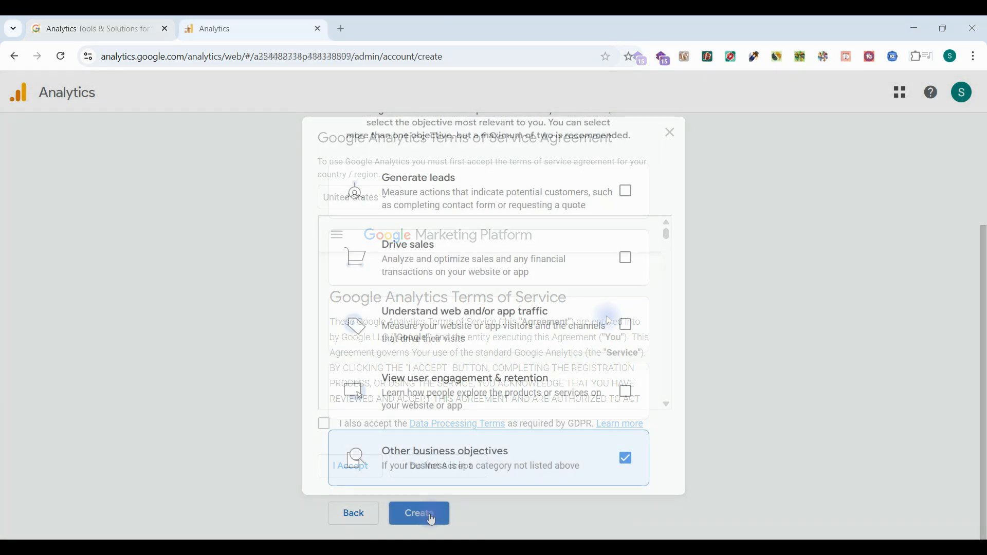
pyautogui.click(431, 515)
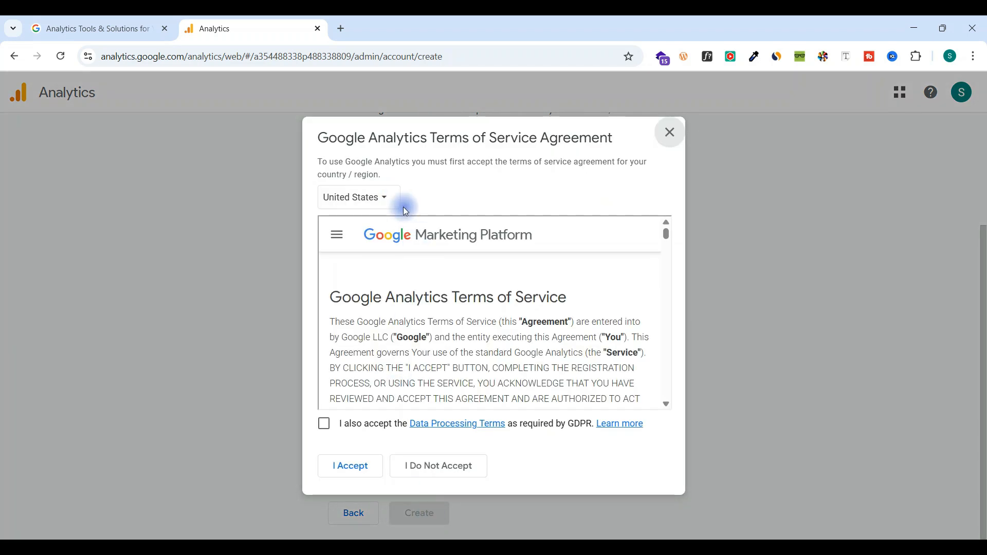
pyautogui.click(388, 199)
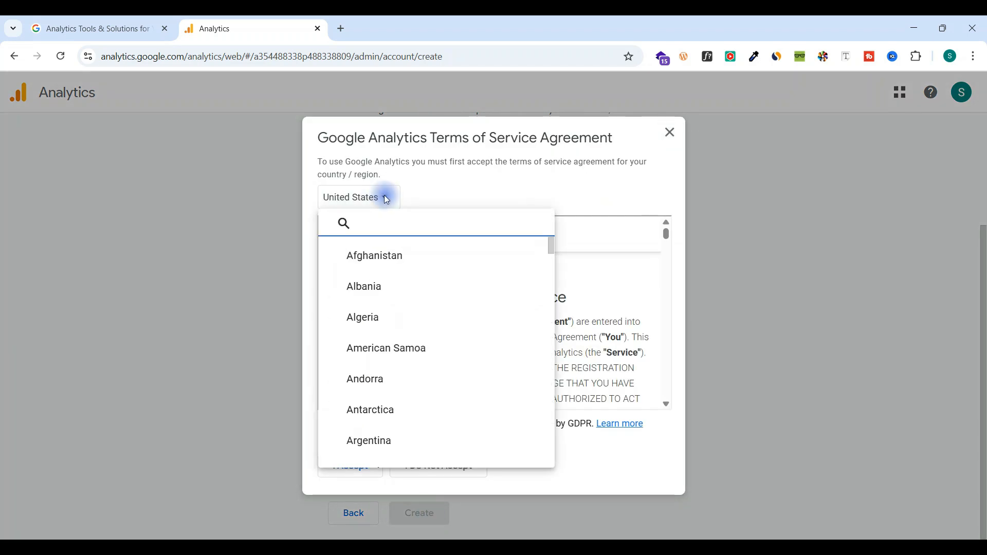
pyautogui.write('india')
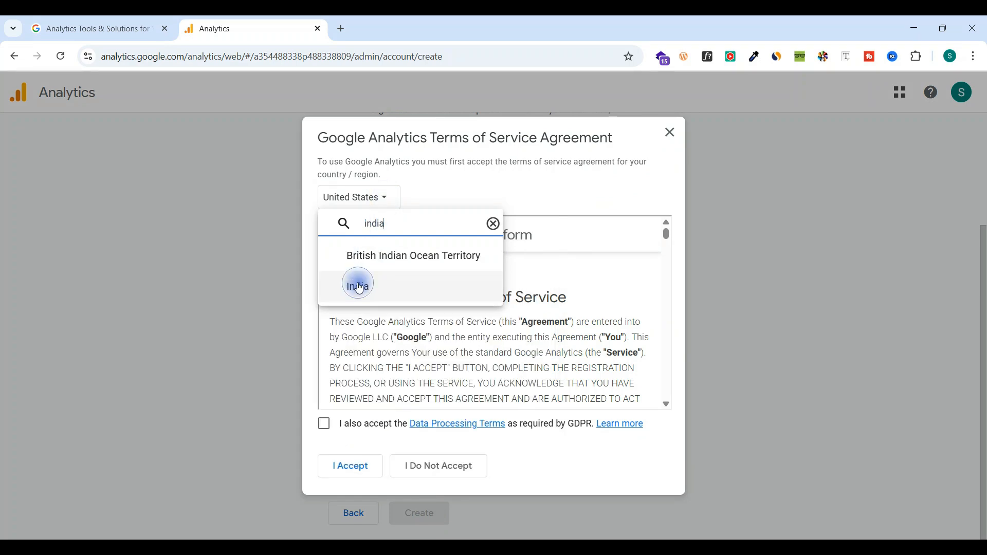
pyautogui.click(359, 287)
# - Accept the GDPR Data Processing Terms and the Google Analytics Terms of Service Agreement
pyautogui.click(344, 363)
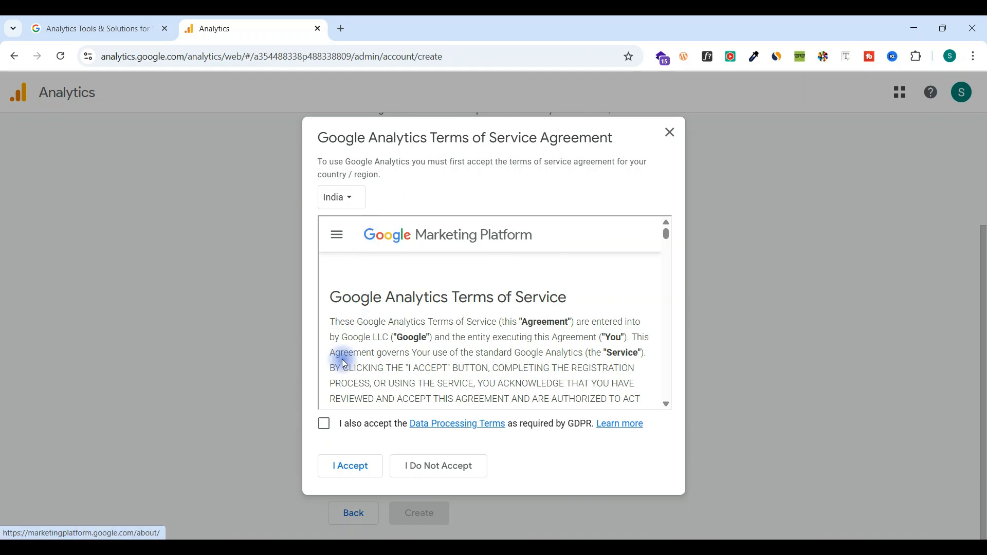
pyautogui.click(325, 425)
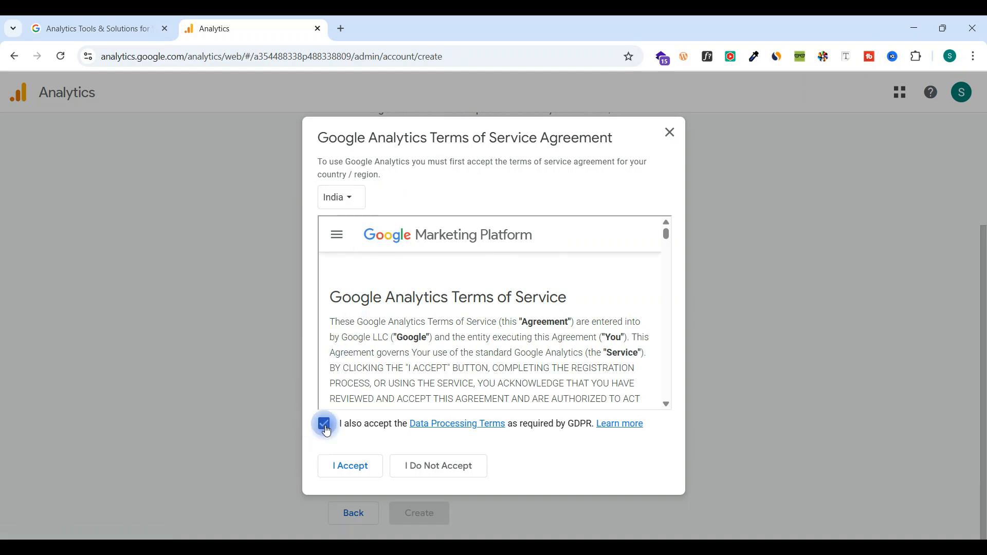
pyautogui.click(340, 470)
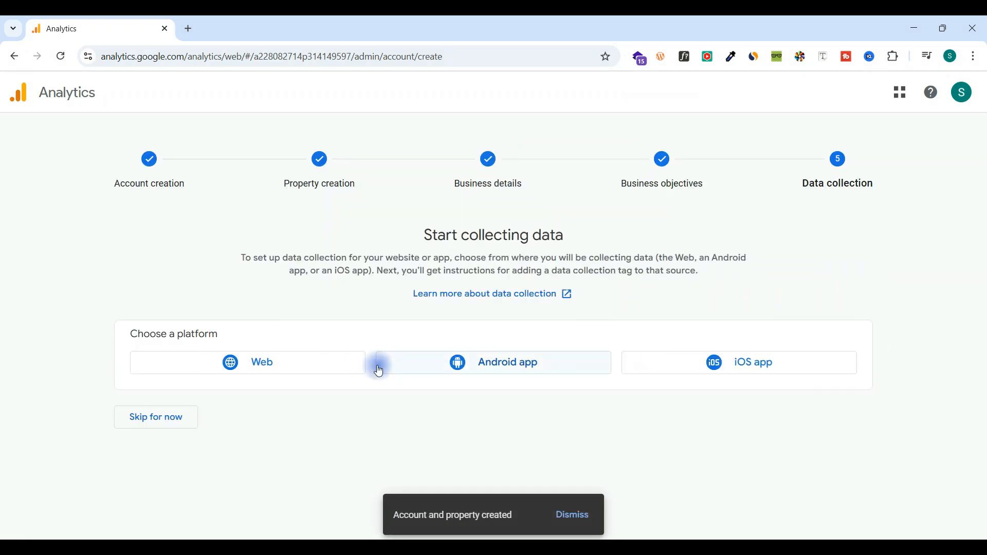
pyautogui.click(329, 370)
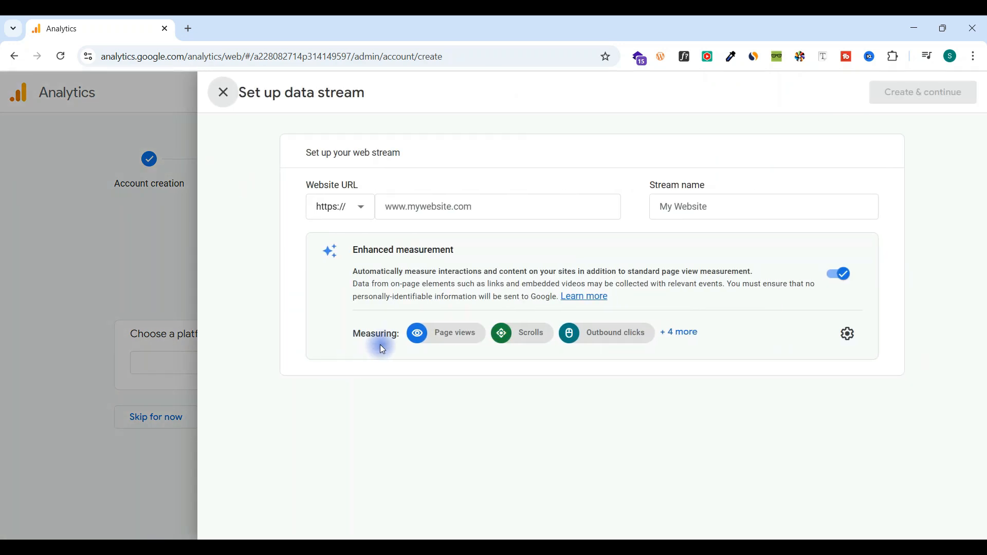
pyautogui.click(497, 201)
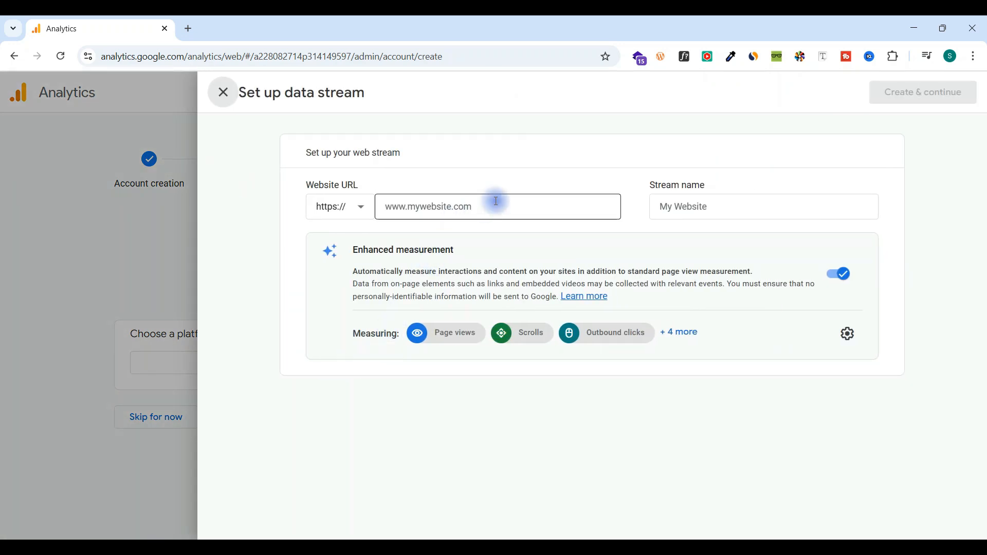
pyautogui.click(501, 205)
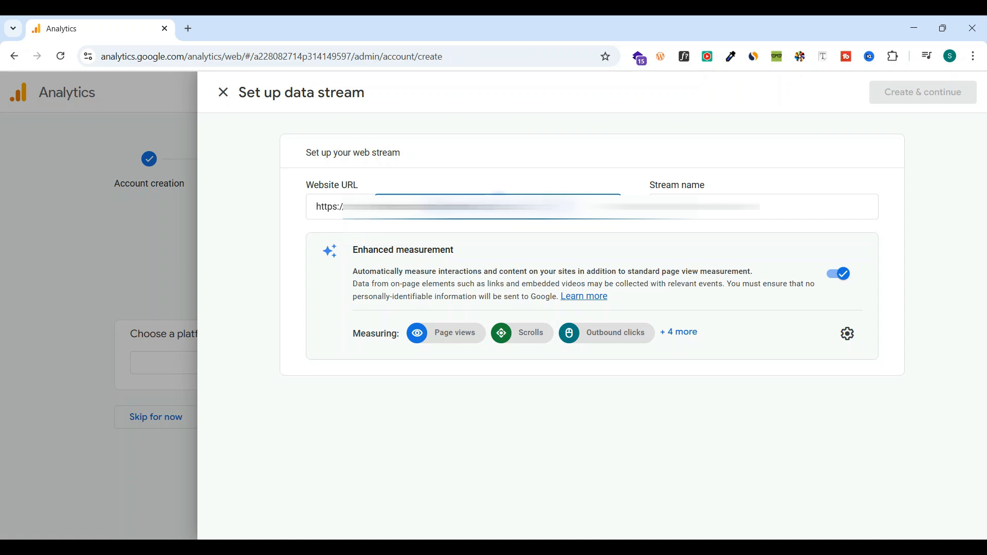
pyautogui.click(636, 201)
pyautogui.click(676, 204)
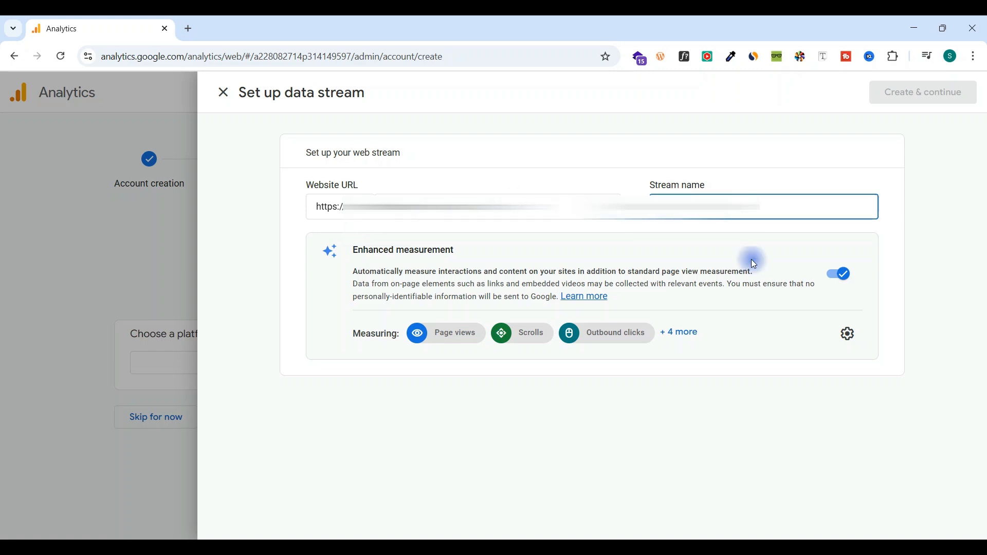
pyautogui.hotkey('ctrl', 'v')
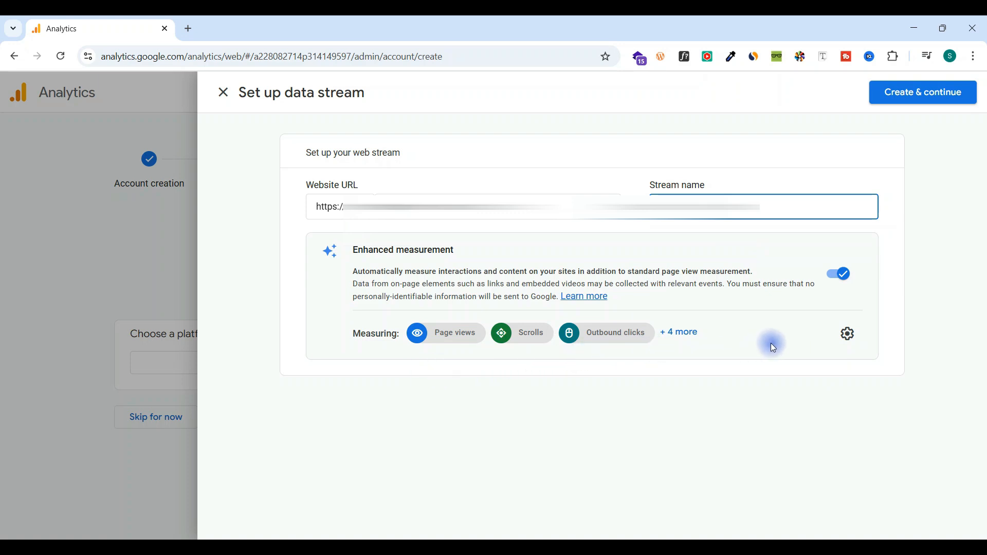
pyautogui.click(934, 91)
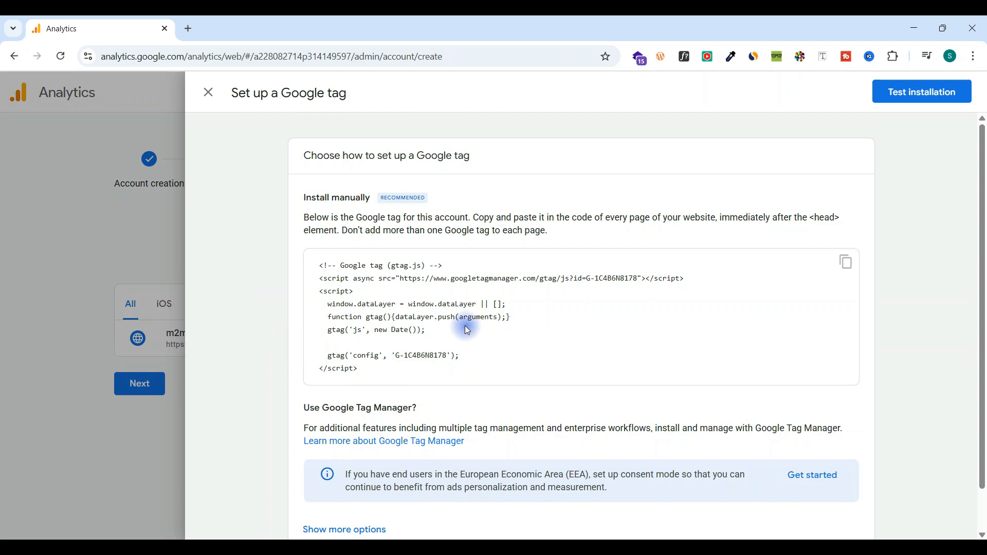
# - Copy the Google tag code for manual installation and open about.html from public_html in the website's File Browser
pyautogui.scroll(-2, 465, 328)
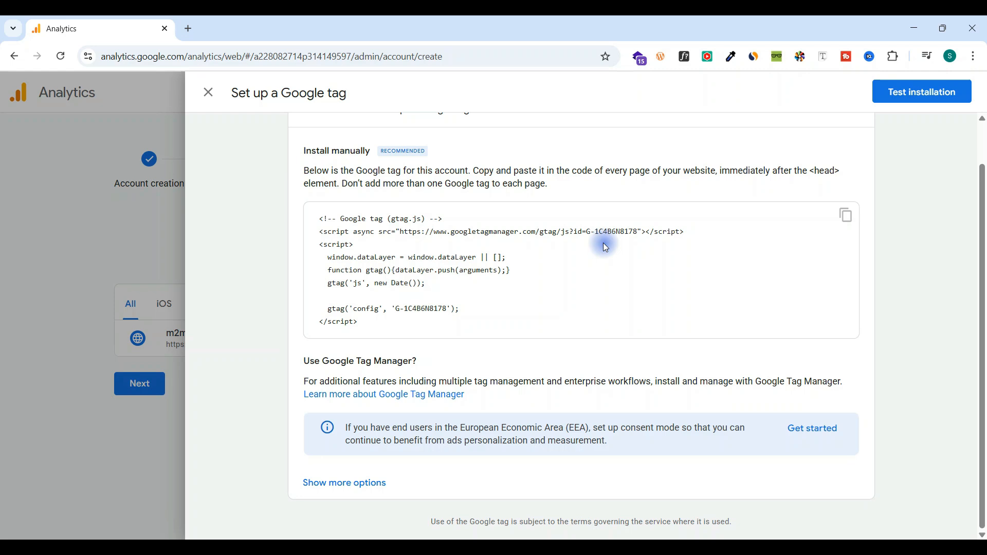
pyautogui.click(844, 220)
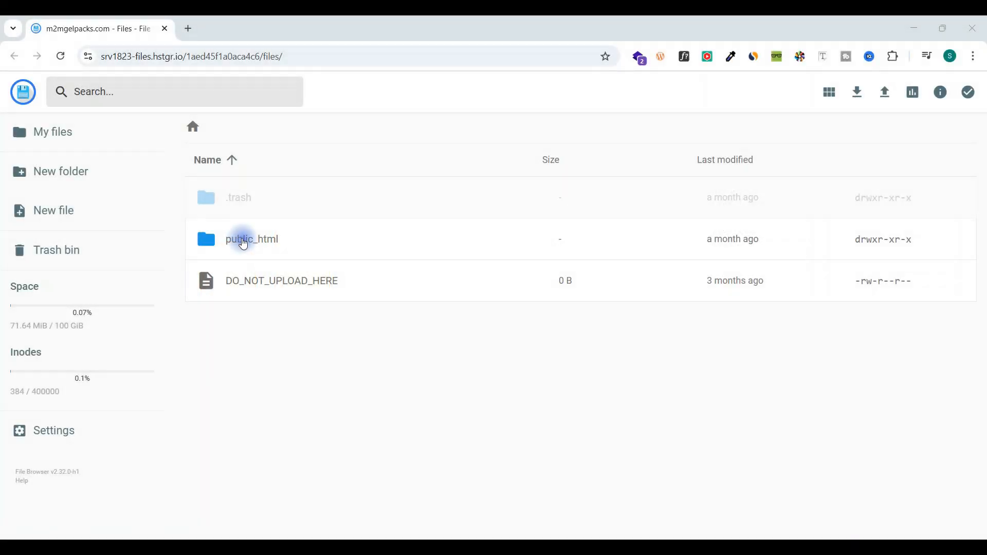
pyautogui.doubleClick(243, 242)
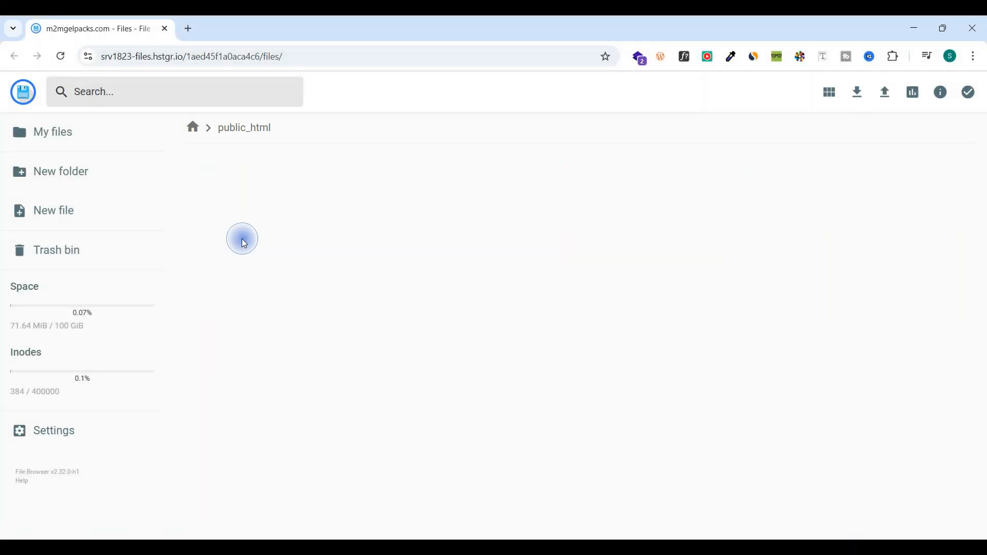
pyautogui.scroll(-4, 299, 262)
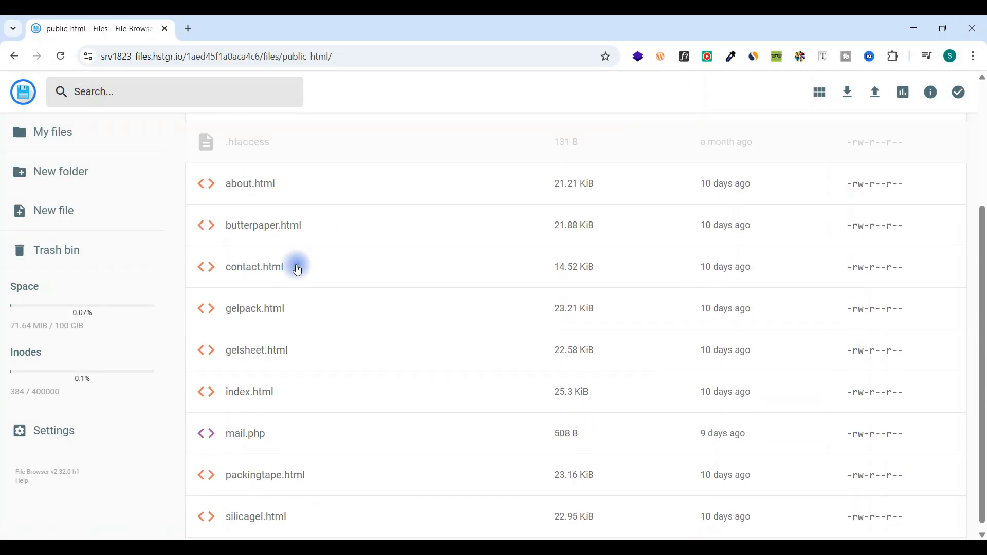
pyautogui.scroll(4, 318, 358)
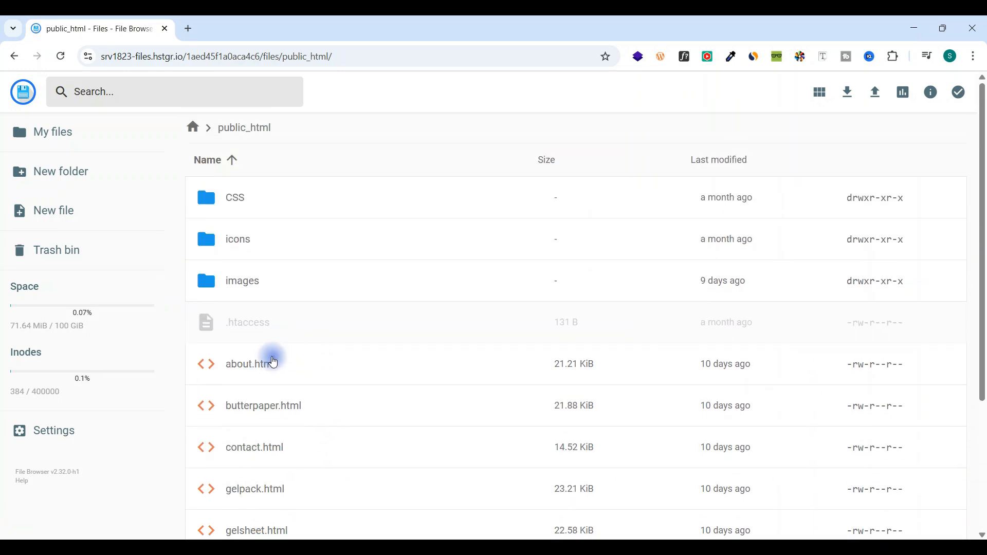
pyautogui.doubleClick(261, 367)
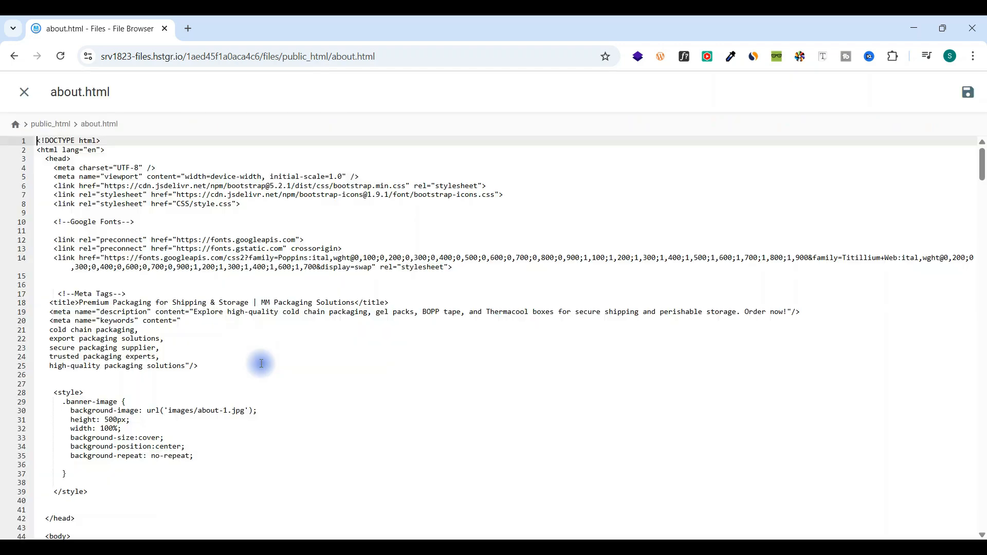
# - Insert the Google tag between Google Analytics comments right after the opening head element of about.html, then save and close the file
pyautogui.click(228, 312)
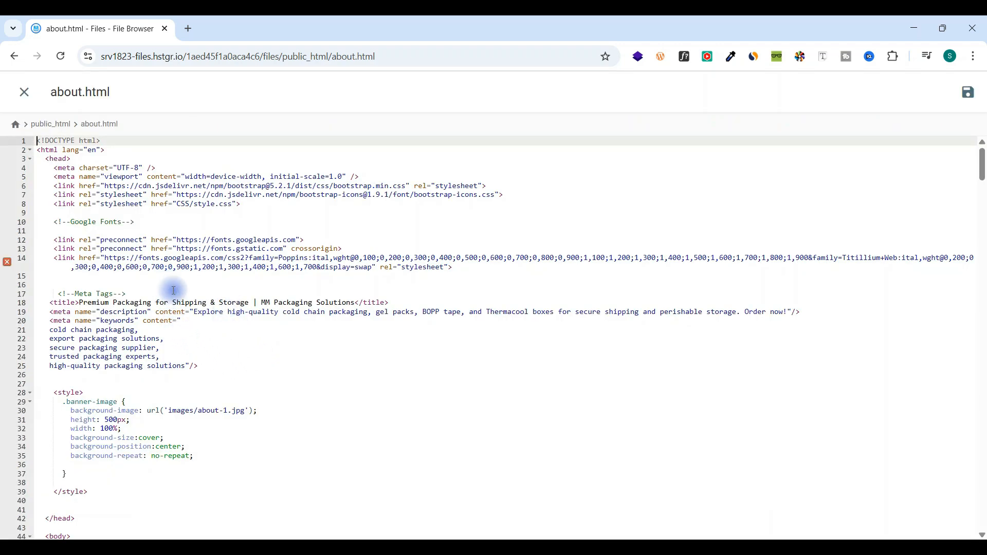
pyautogui.scroll(-3, 187, 295)
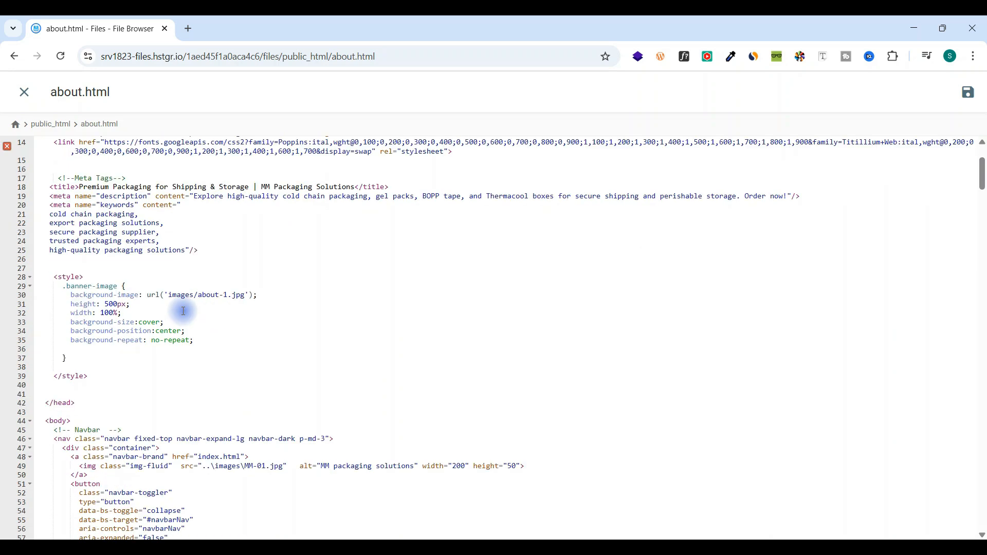
pyautogui.scroll(-2, 183, 314)
pyautogui.scroll(5, 184, 319)
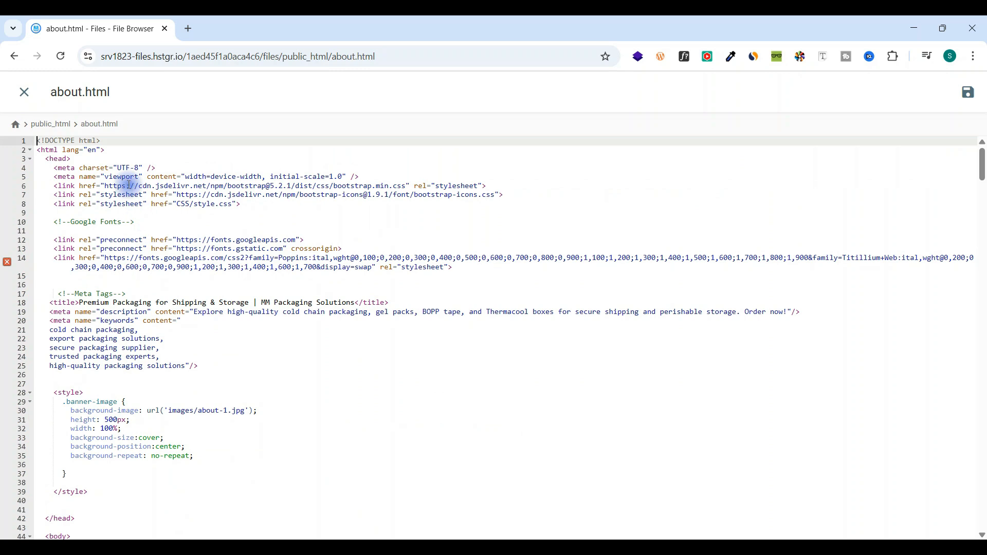
pyautogui.click(106, 159)
pyautogui.hotkey('ctrl', 'v')
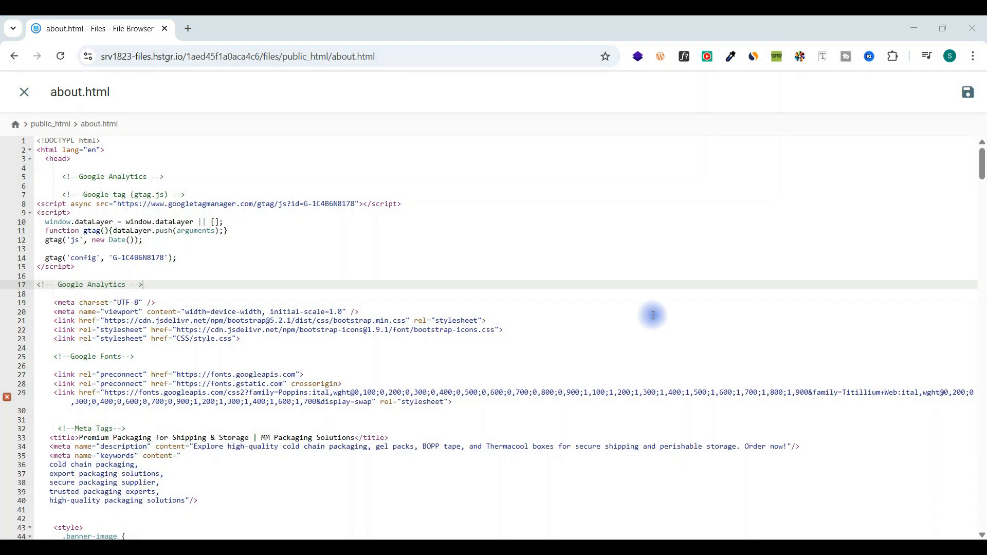
pyautogui.click(969, 93)
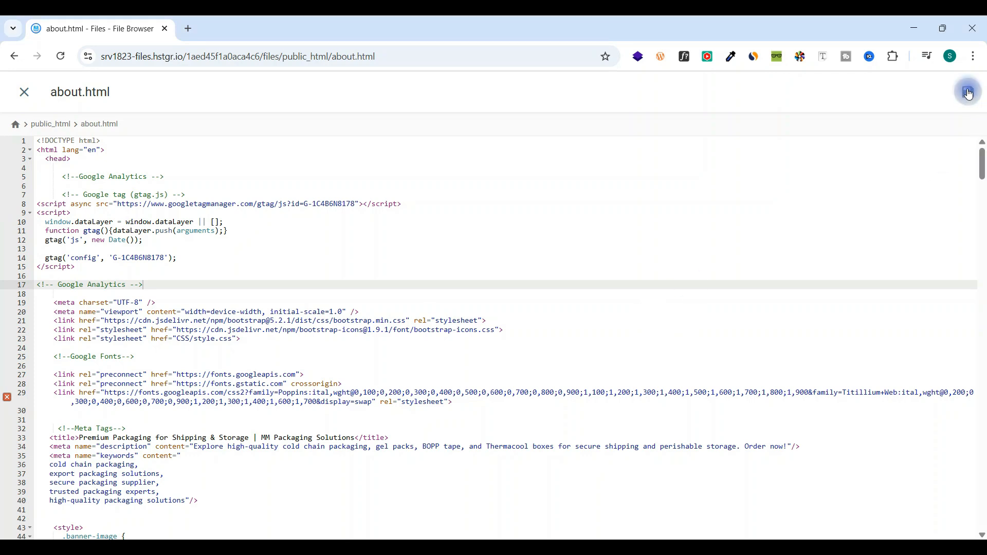
pyautogui.scroll(-3, 203, 271)
pyautogui.scroll(3, 214, 309)
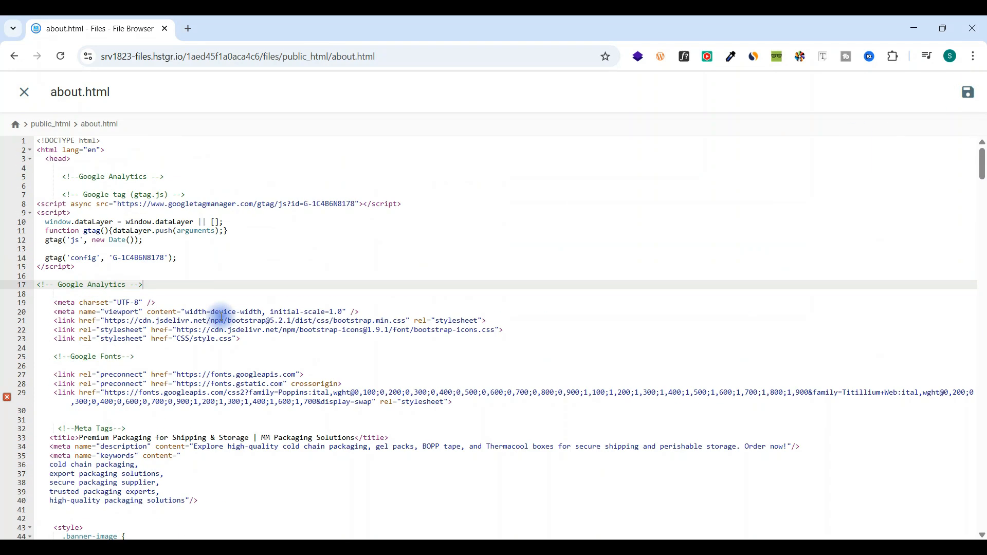
pyautogui.click(18, 103)
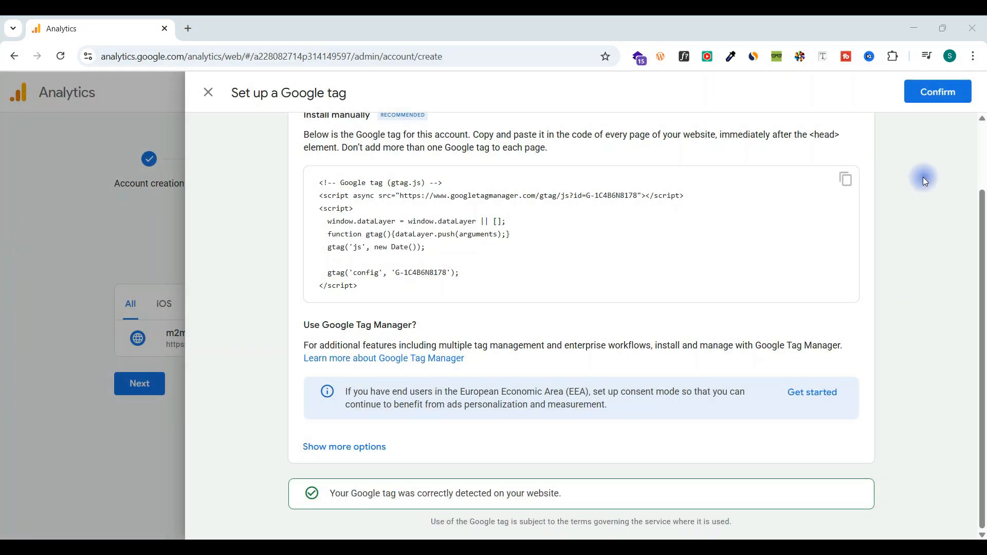
# - Switch to Google Analytics, confirm the Google tag installation, and review and close the web stream details
pyautogui.click(932, 95)
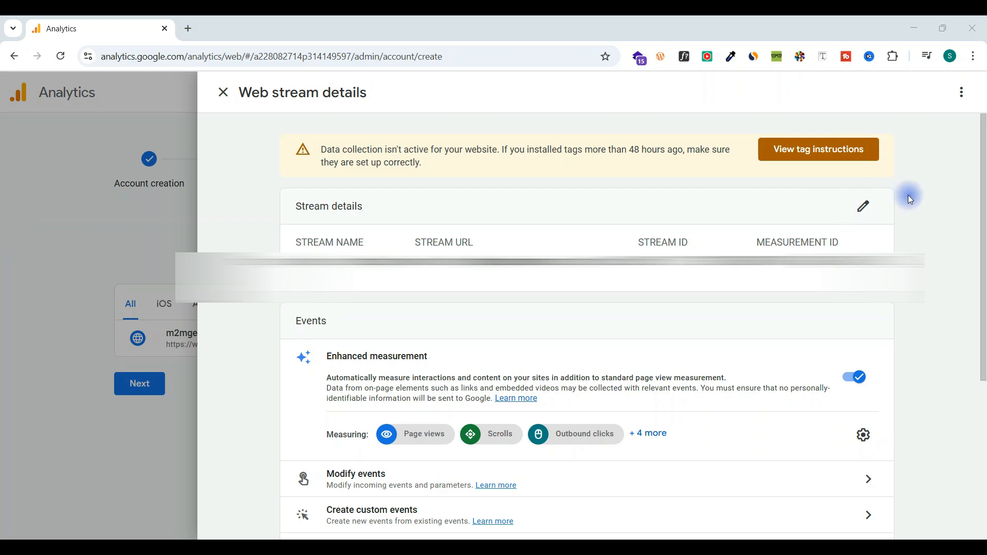
pyautogui.scroll(-4, 908, 195)
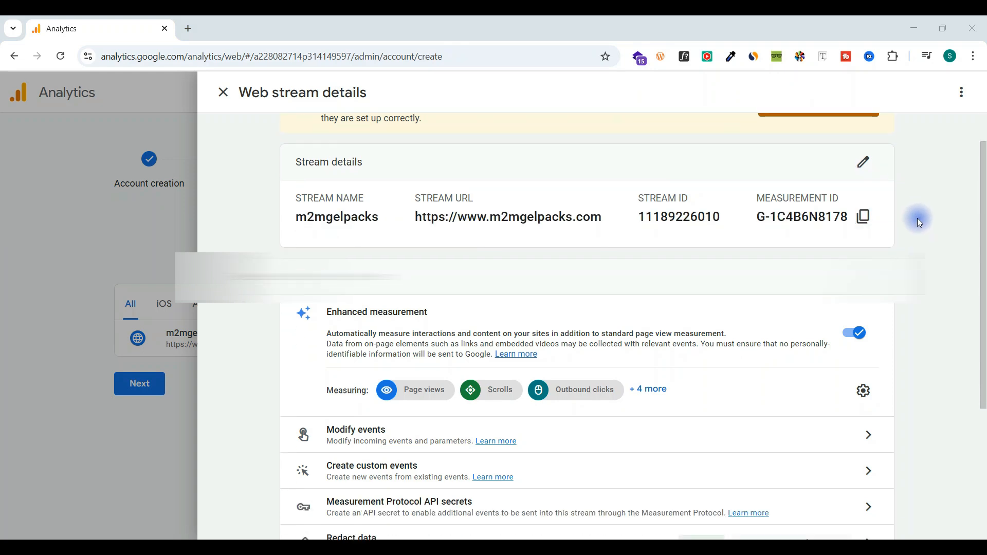
pyautogui.scroll(4, 925, 239)
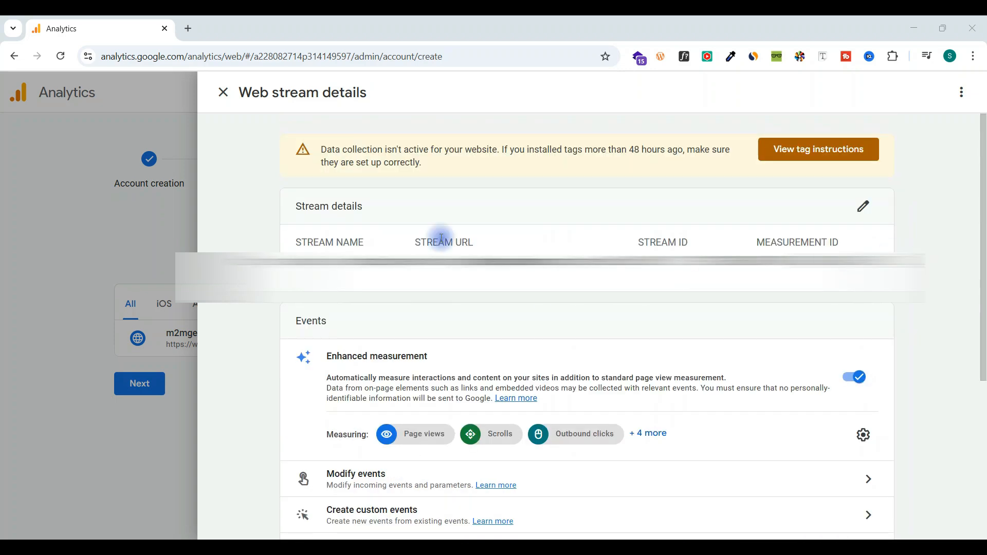
pyautogui.click(225, 95)
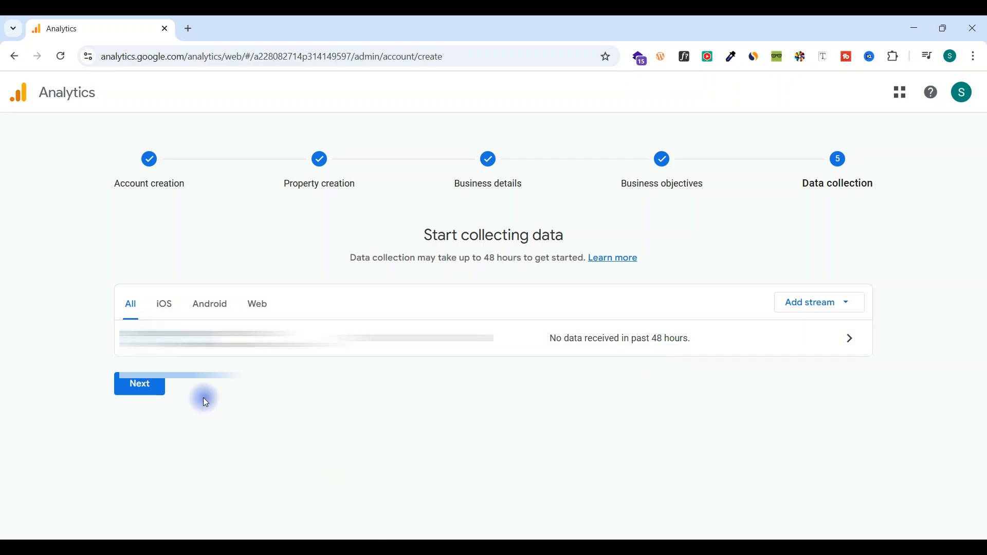
# - Finish the data collection setup and continue to the Analytics home page
pyautogui.click(150, 385)
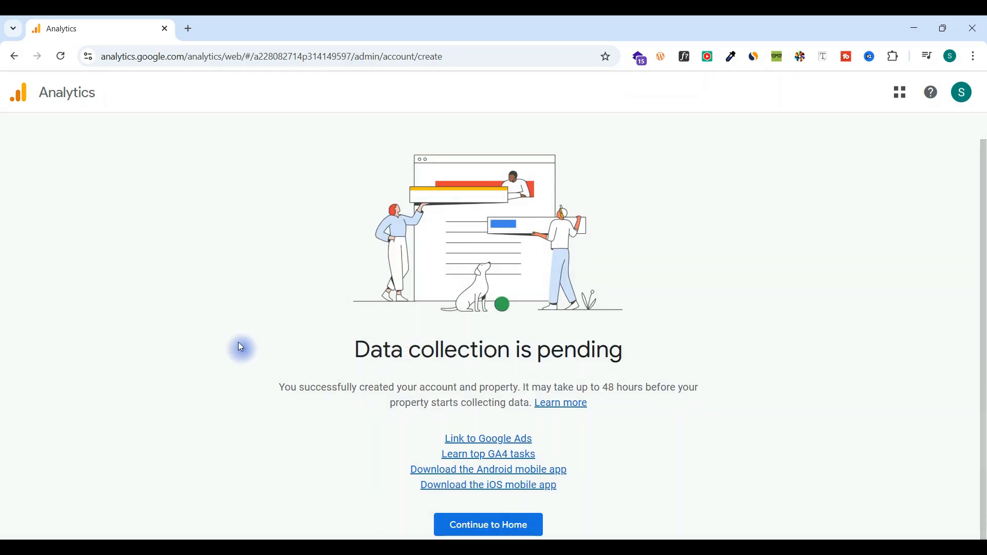
pyautogui.click(468, 527)
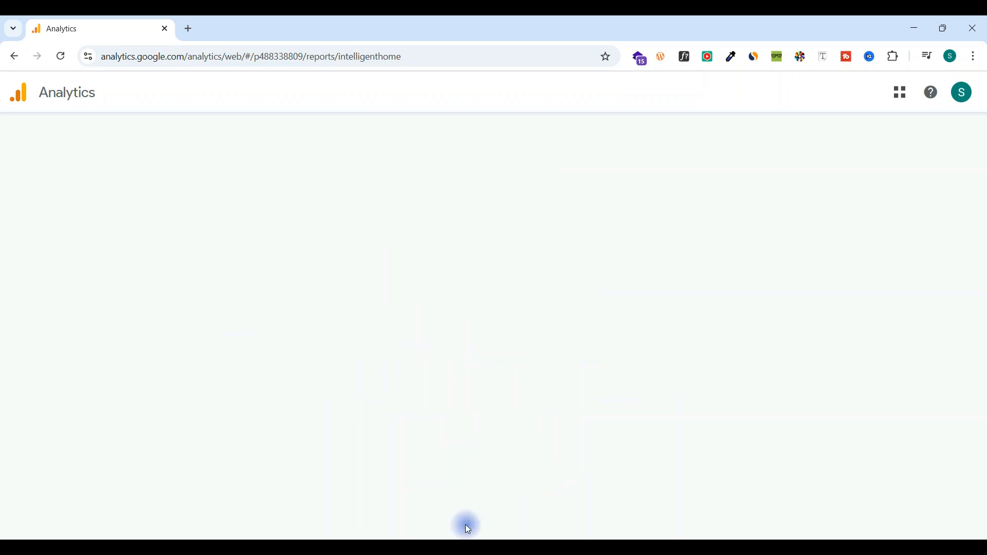